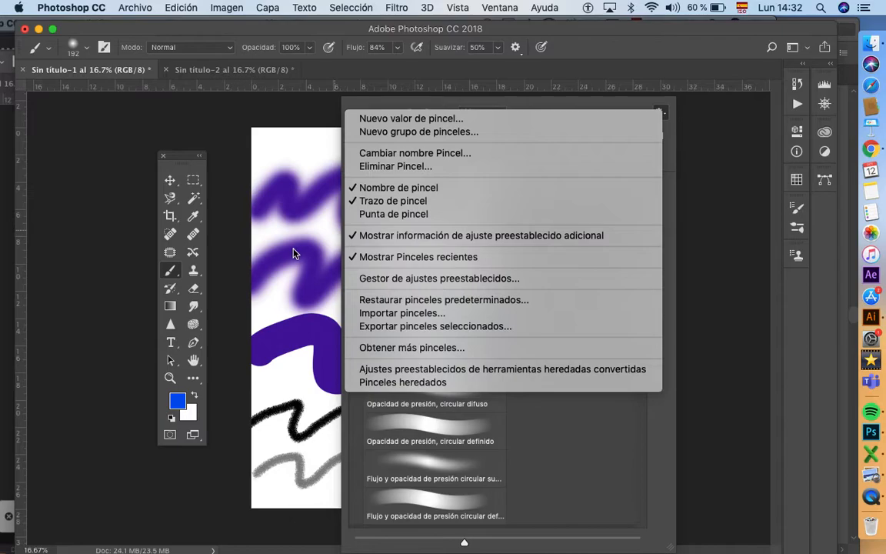
Close the open brush options and create a new blank Carta document, 8.5 x 11 inches at 300 ppi in RGB
{"action": "left_click", "coordinate": [205, 276]}
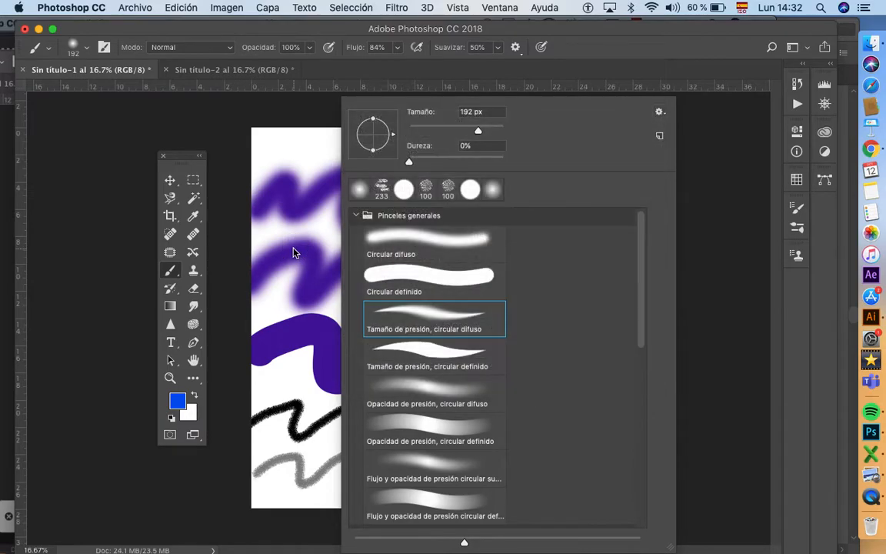
{"action": "left_click", "coordinate": [300, 204]}
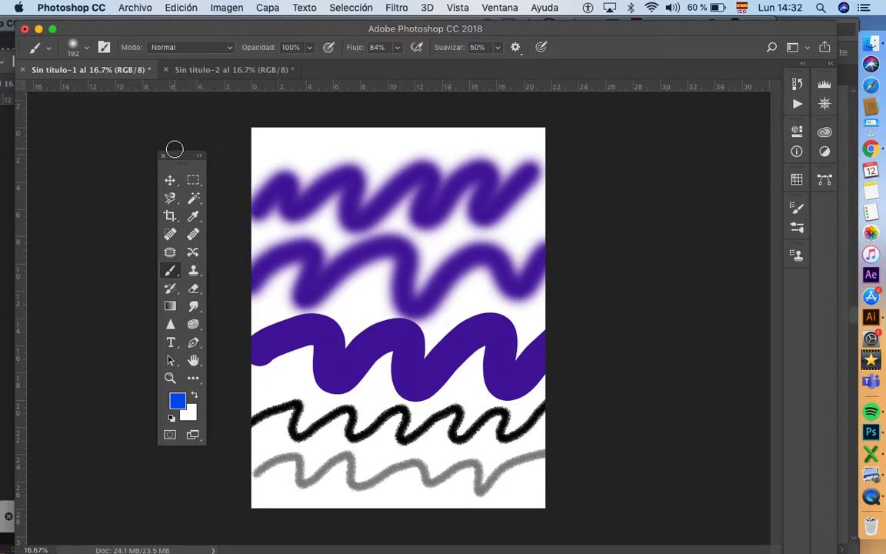
{"action": "left_click", "coordinate": [209, 67]}
{"action": "left_click", "coordinate": [143, 10]}
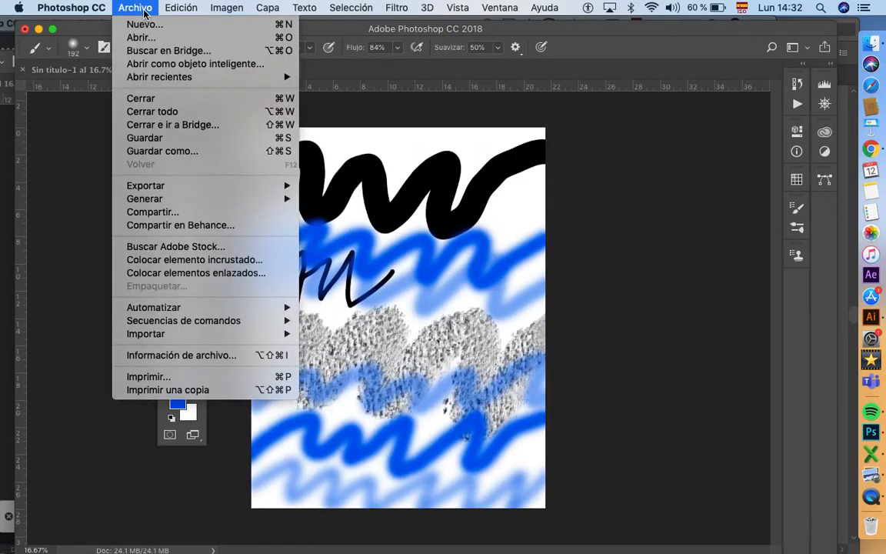
{"action": "left_click", "coordinate": [154, 23]}
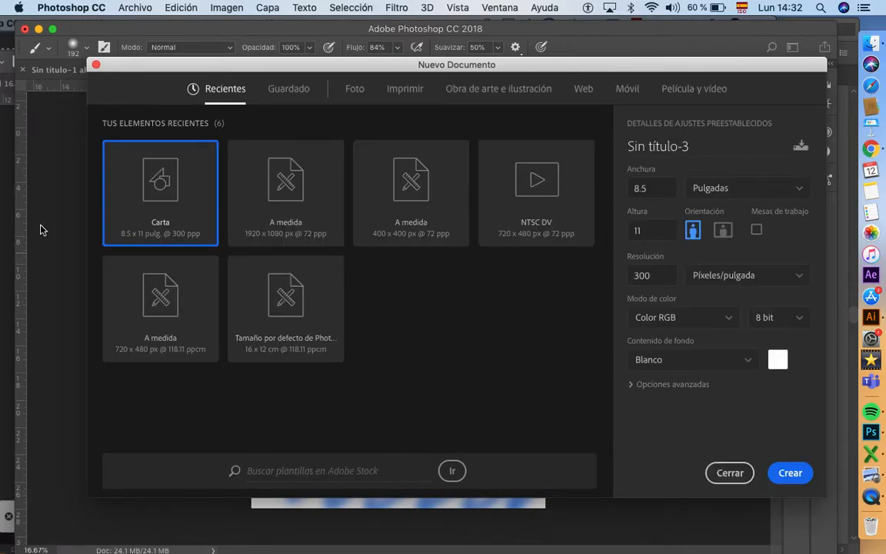
{"action": "left_click", "coordinate": [781, 474]}
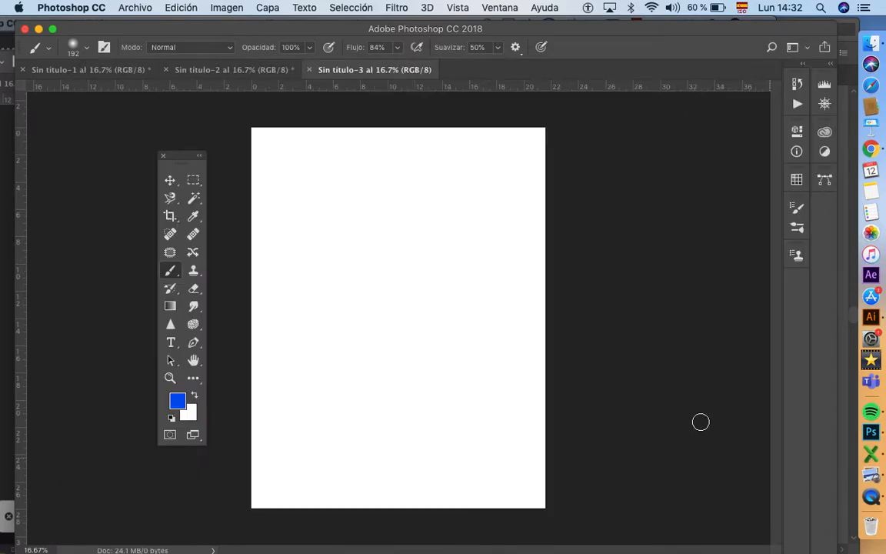
Set the foreground colour to orange-red (e84b0e) and activate the Brush tool (Herramienta Pincel)
{"action": "left_click", "coordinate": [180, 401]}
{"action": "left_click", "coordinate": [452, 240]}
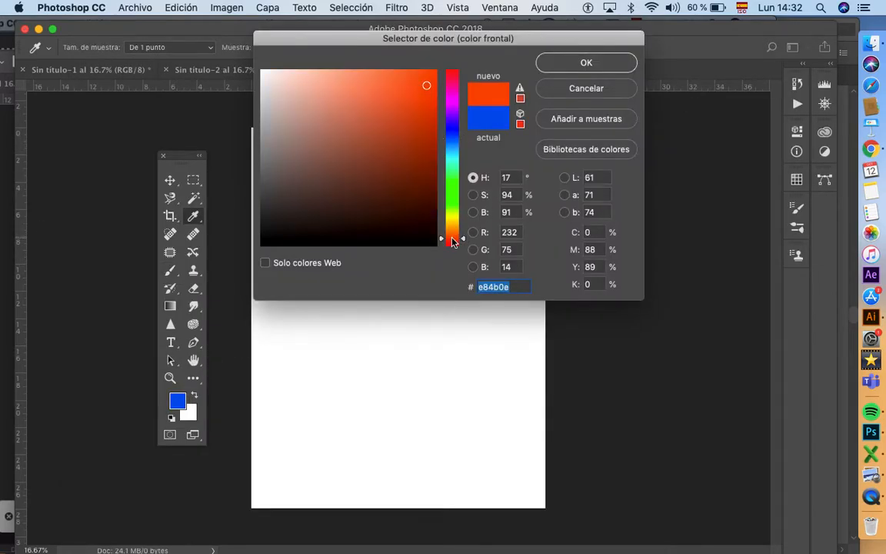
{"action": "left_click", "coordinate": [569, 62]}
{"action": "key", "text": "b"}
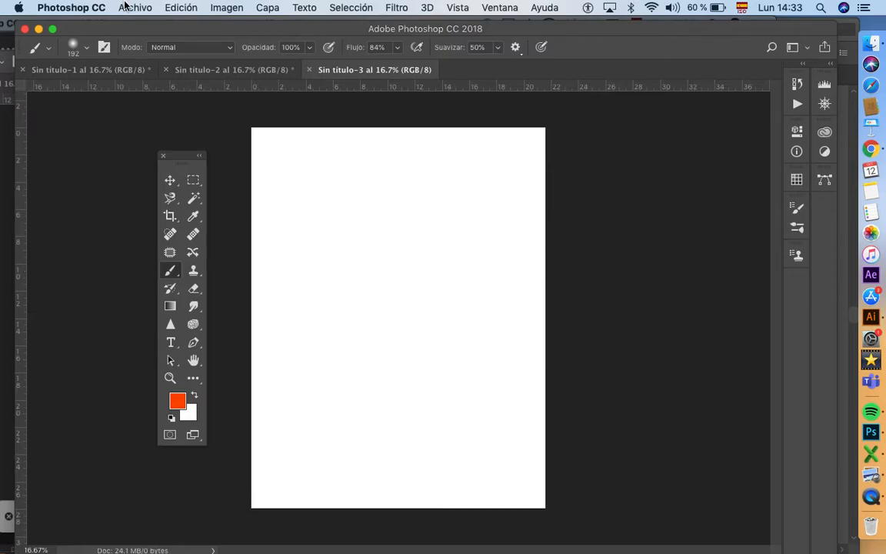
{"action": "left_click", "coordinate": [173, 274]}
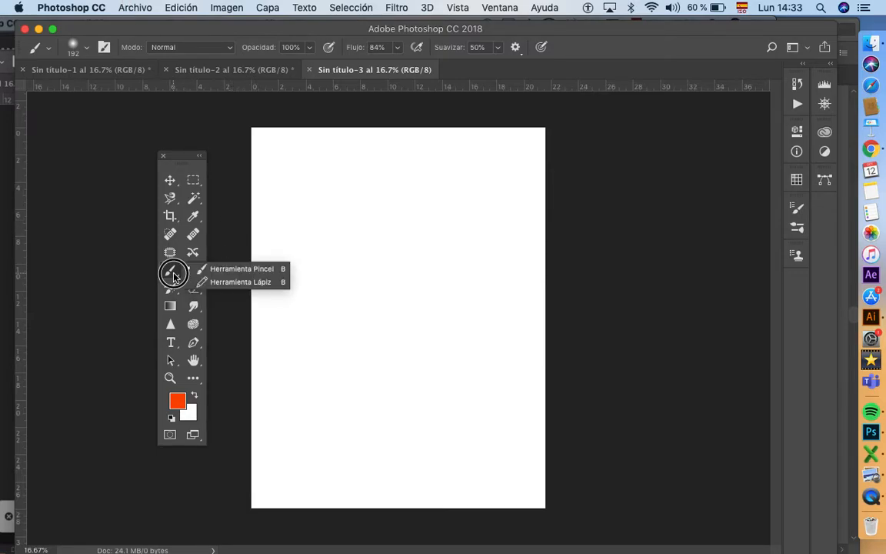
{"action": "left_click", "coordinate": [228, 268]}
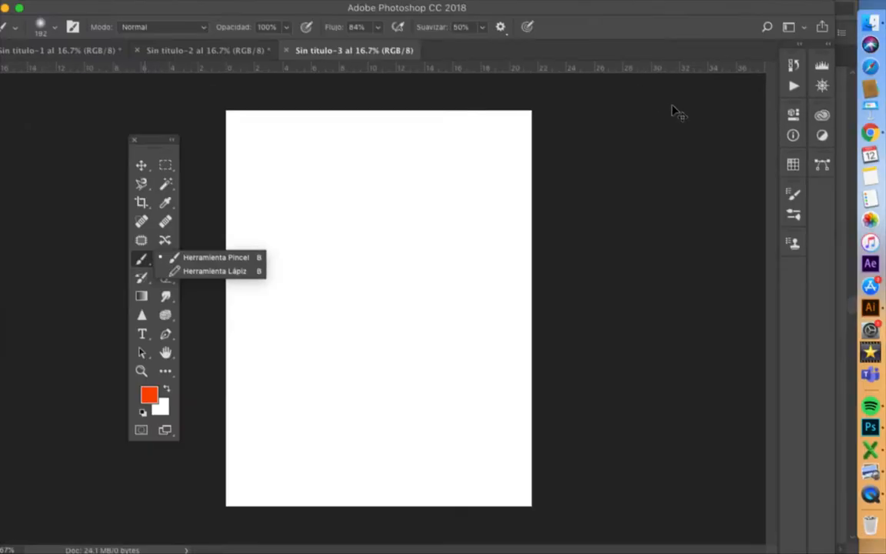
Bring up the brush presets (Pinceles) and the brush settings (Ajustes del pincel) to view what each offers
{"action": "left_click", "coordinate": [502, 7]}
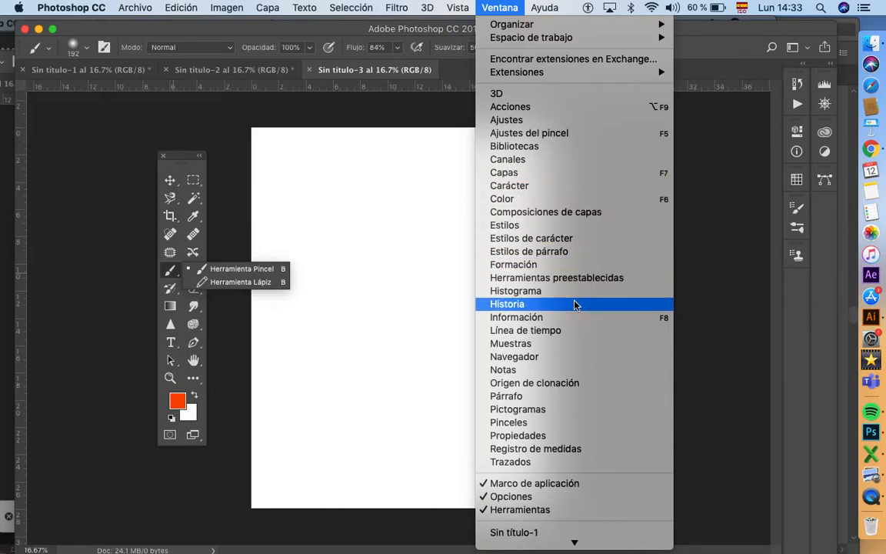
{"action": "left_click", "coordinate": [596, 423]}
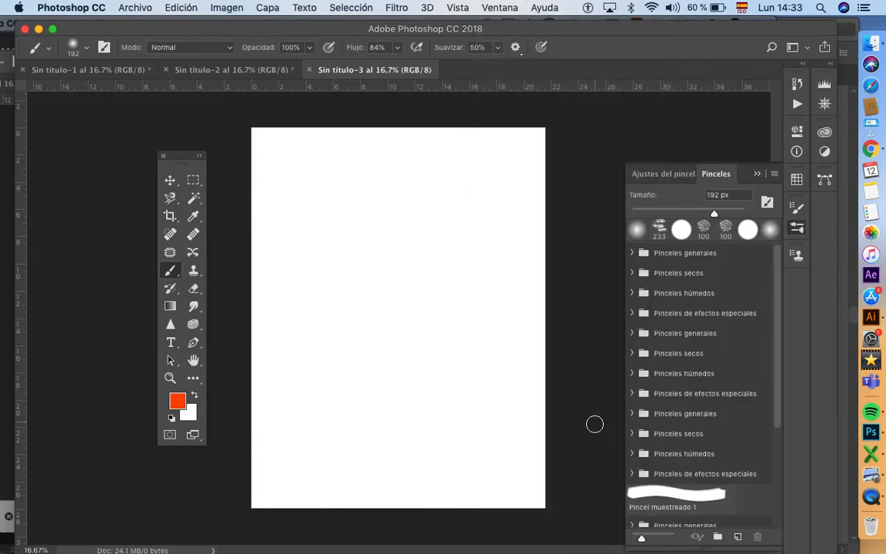
{"action": "left_click", "coordinate": [757, 173]}
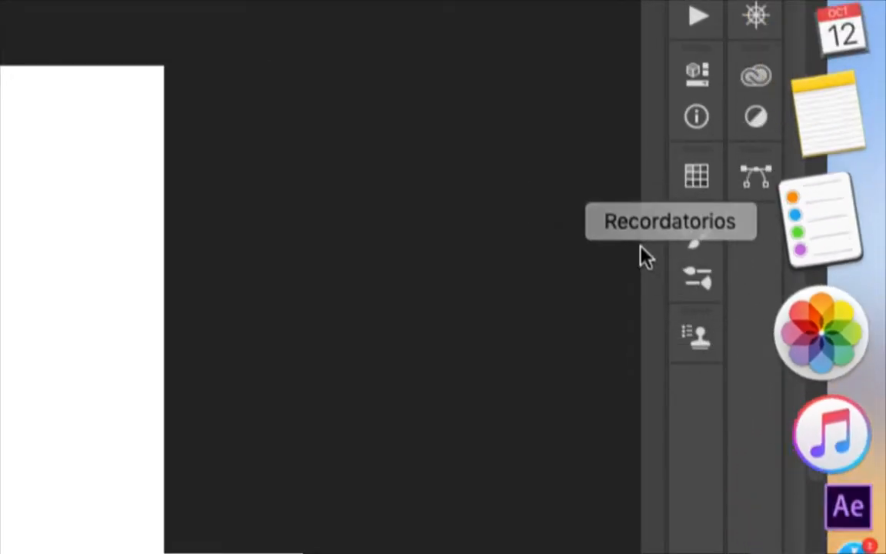
{"action": "left_click", "coordinate": [694, 241]}
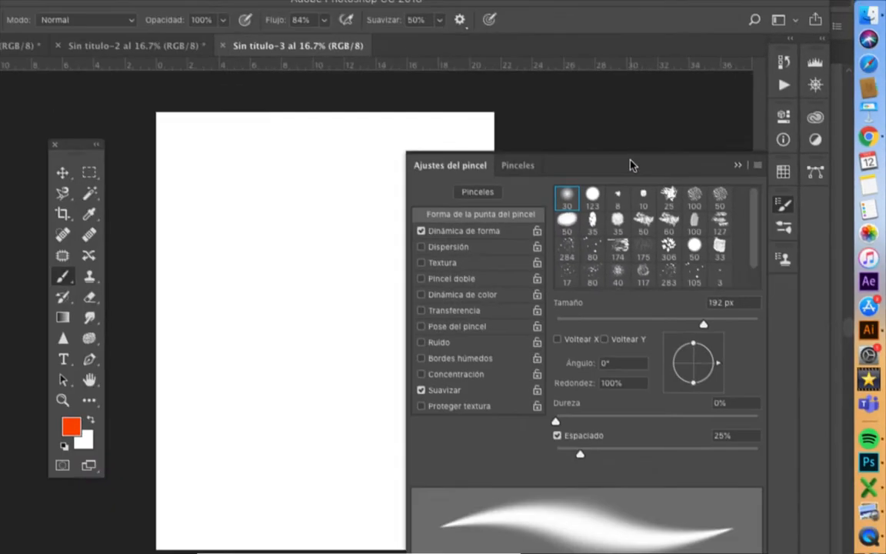
{"action": "left_click", "coordinate": [519, 172]}
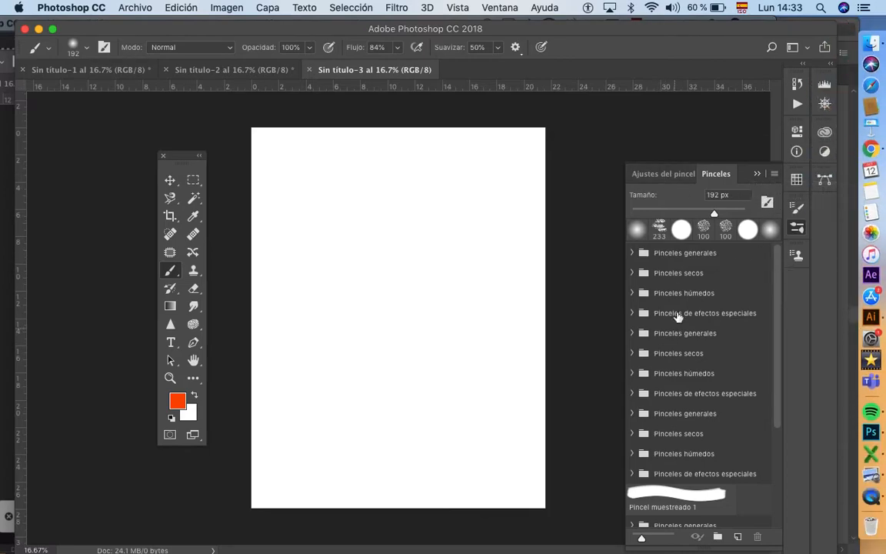
Detach Ajustes del pincel as a floating palette over the canvas and look through its brush tips
{"action": "left_click_drag", "start_coordinate": [658, 176], "coordinate": [459, 205]}
{"action": "left_click", "coordinate": [681, 164]}
{"action": "left_click", "coordinate": [461, 191]}
{"action": "left_click_drag", "start_coordinate": [478, 191], "coordinate": [466, 140]}
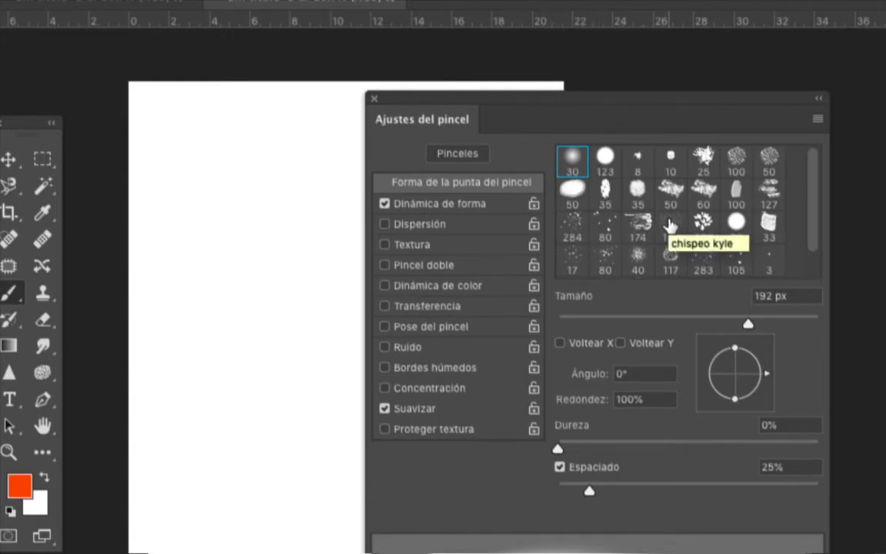
{"action": "scroll", "coordinate": [667, 227], "scroll_direction": "down", "scroll_amount": 1}
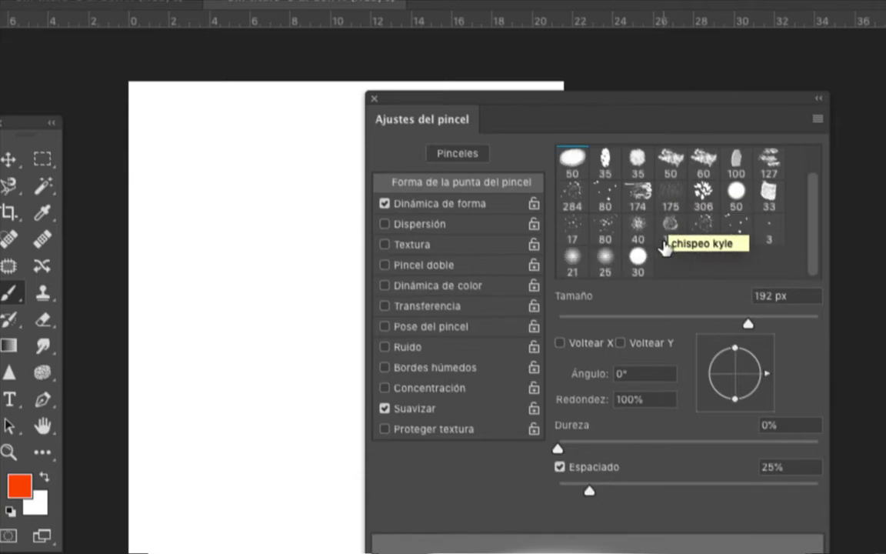
{"action": "scroll", "coordinate": [667, 247], "scroll_direction": "up", "scroll_amount": 1}
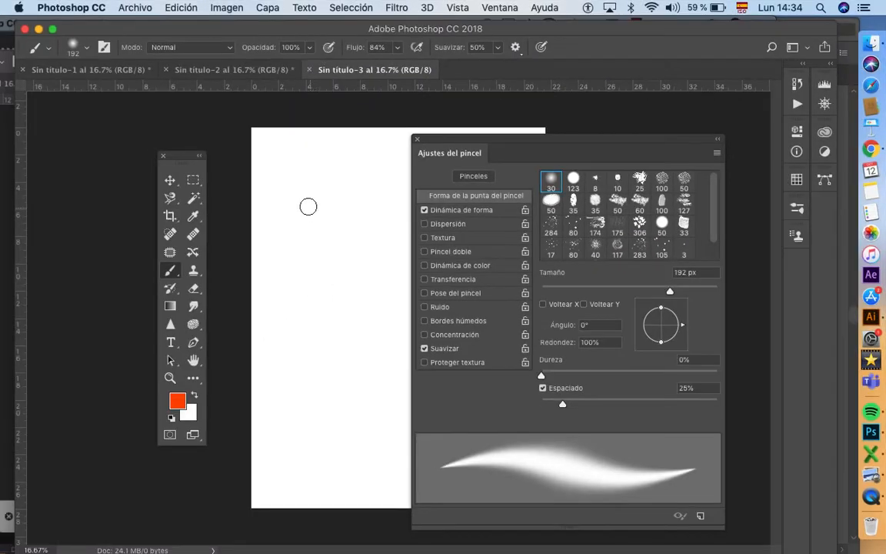
Open the canvas brush picker, expand the Pinceles secos group below Pincel muestreado 1 and look through its dry brushes
{"action": "right_click", "coordinate": [216, 192]}
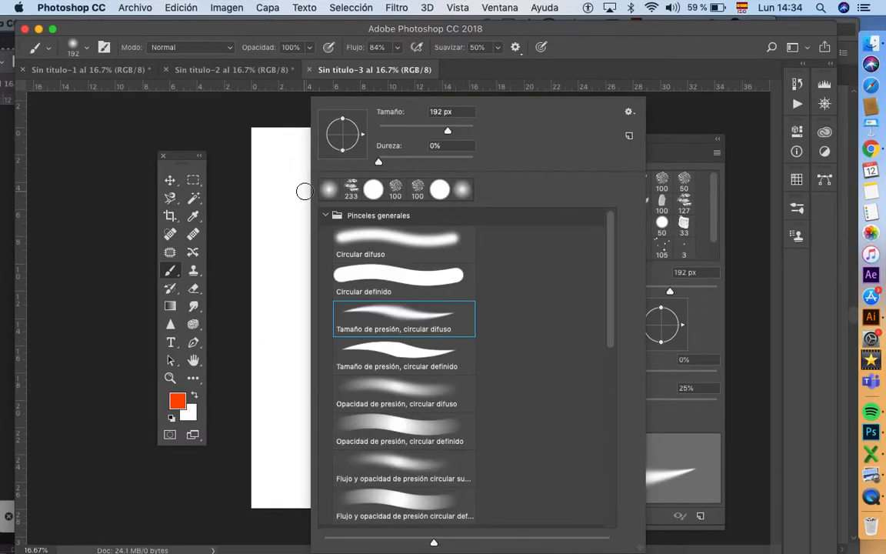
{"action": "scroll", "coordinate": [438, 317], "scroll_direction": "down", "scroll_amount": 10}
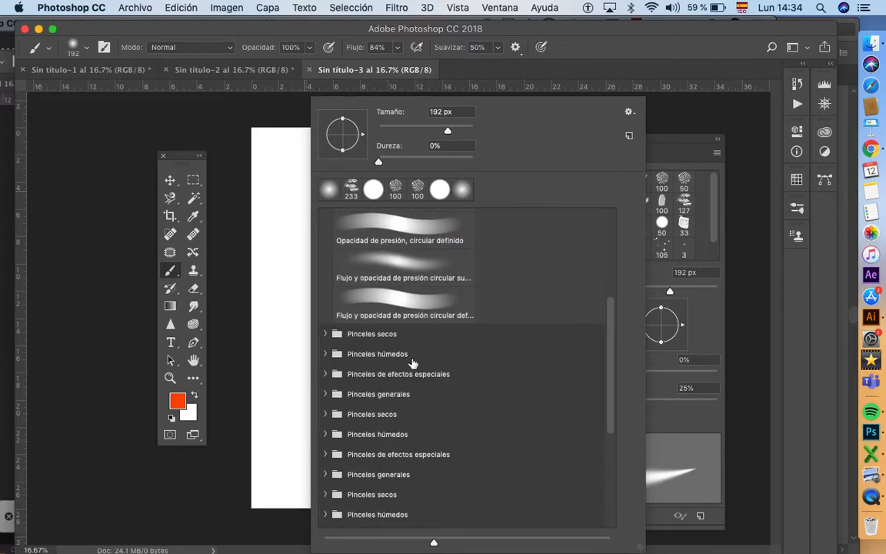
{"action": "scroll", "coordinate": [450, 367], "scroll_direction": "down", "scroll_amount": 5}
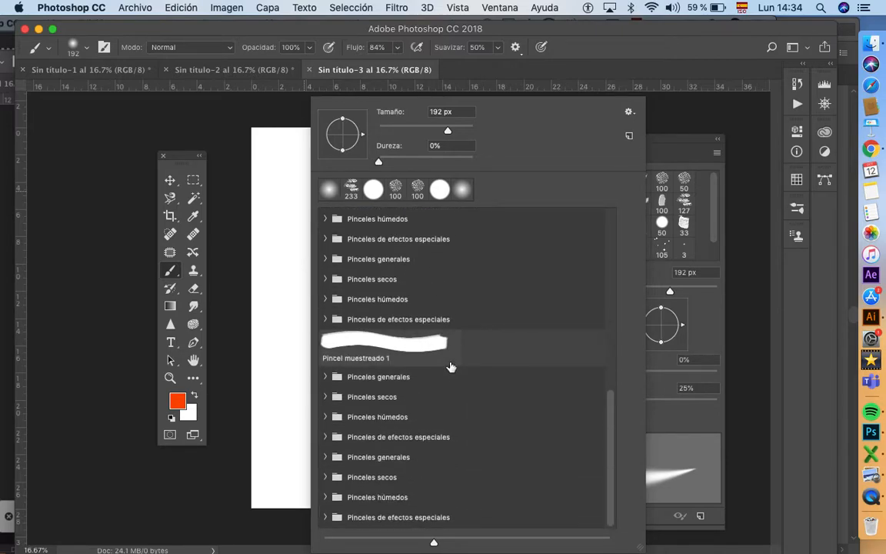
{"action": "left_click", "coordinate": [326, 397]}
{"action": "scroll", "coordinate": [470, 422], "scroll_direction": "down", "scroll_amount": 6}
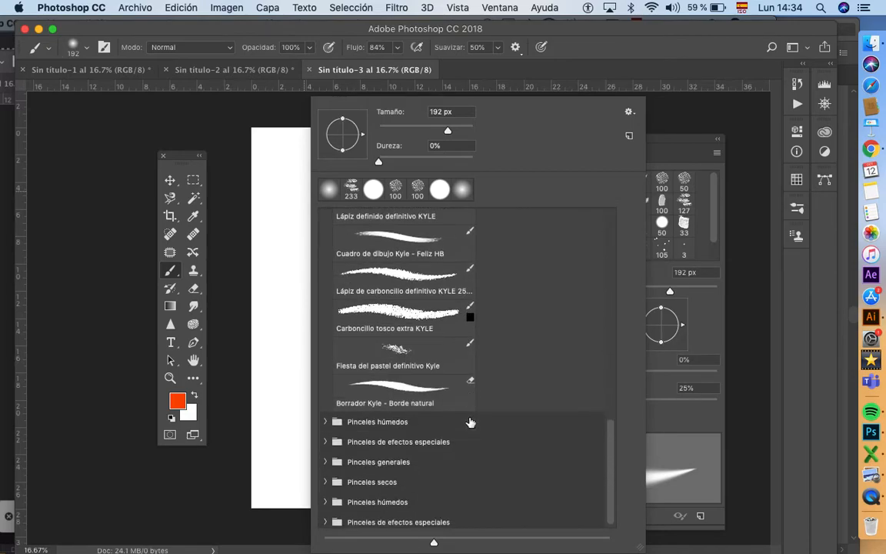
Expand the Pinceles de efectos especiales group and choose the Pinceles de salpicadura Kyle - Textura y salpicadura suprema brush
{"action": "left_click", "coordinate": [439, 436]}
{"action": "scroll", "coordinate": [461, 427], "scroll_direction": "down", "scroll_amount": 5}
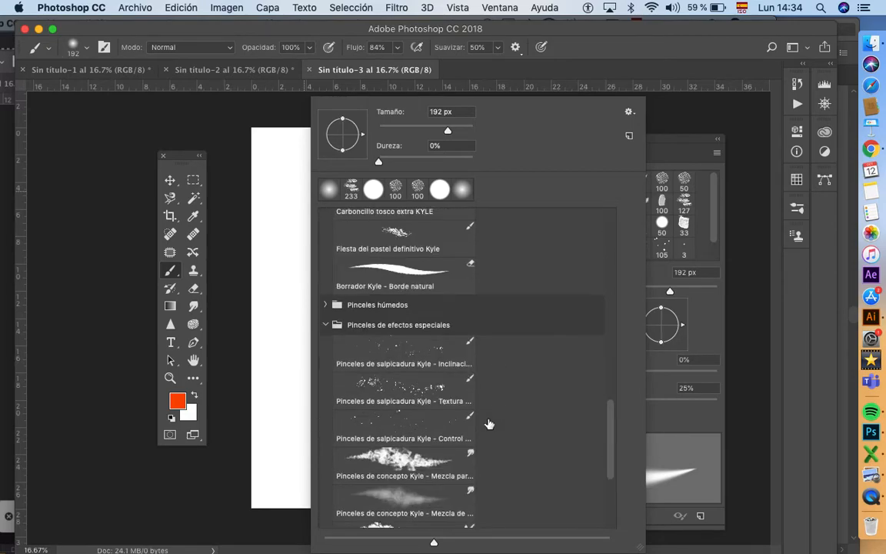
{"action": "scroll", "coordinate": [490, 422], "scroll_direction": "down", "scroll_amount": 5}
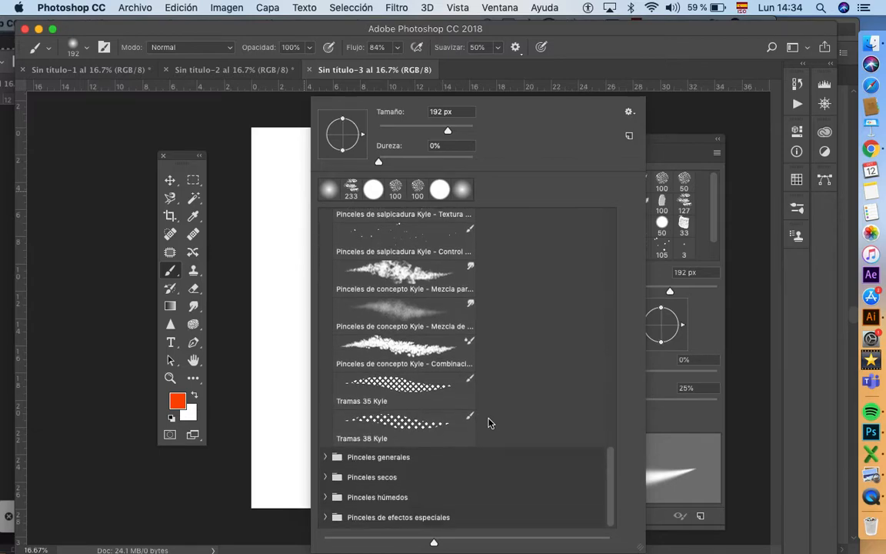
{"action": "scroll", "coordinate": [489, 422], "scroll_direction": "up", "scroll_amount": 2}
{"action": "scroll", "coordinate": [489, 422], "scroll_direction": "up", "scroll_amount": 1}
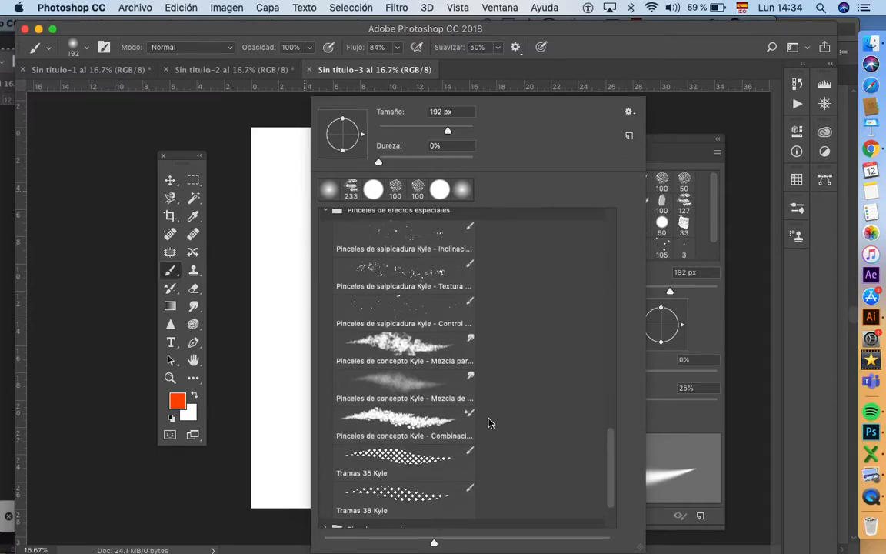
{"action": "scroll", "coordinate": [489, 423], "scroll_direction": "up", "scroll_amount": 1}
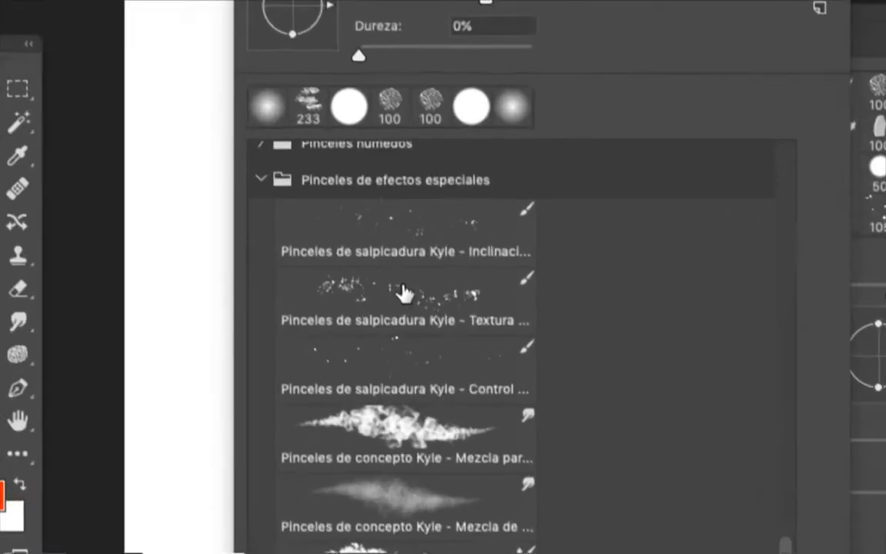
{"action": "scroll", "coordinate": [462, 292], "scroll_direction": "up", "scroll_amount": 2}
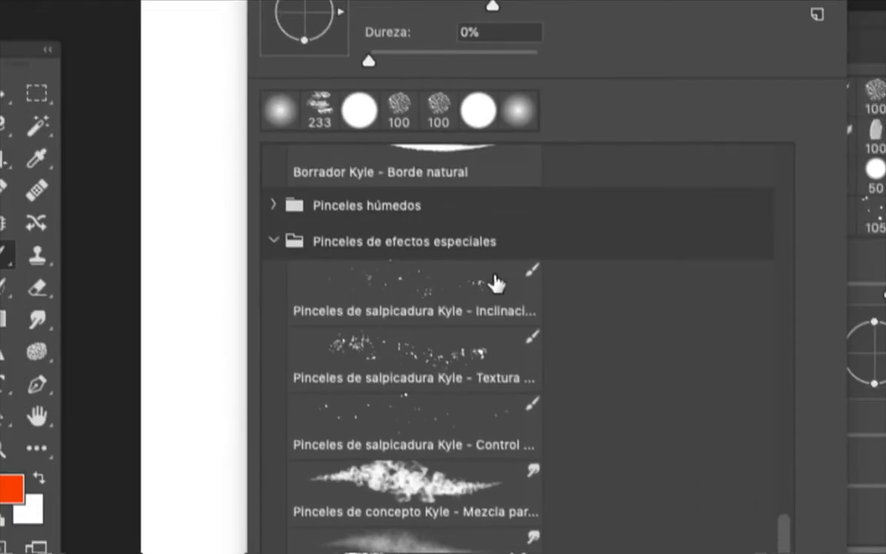
{"action": "left_click", "coordinate": [415, 348]}
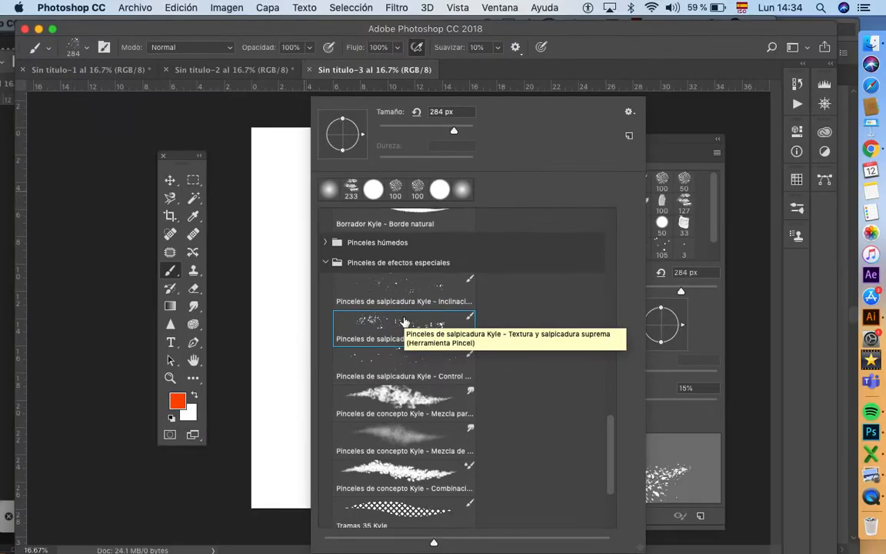
{"action": "double_click", "coordinate": [406, 322]}
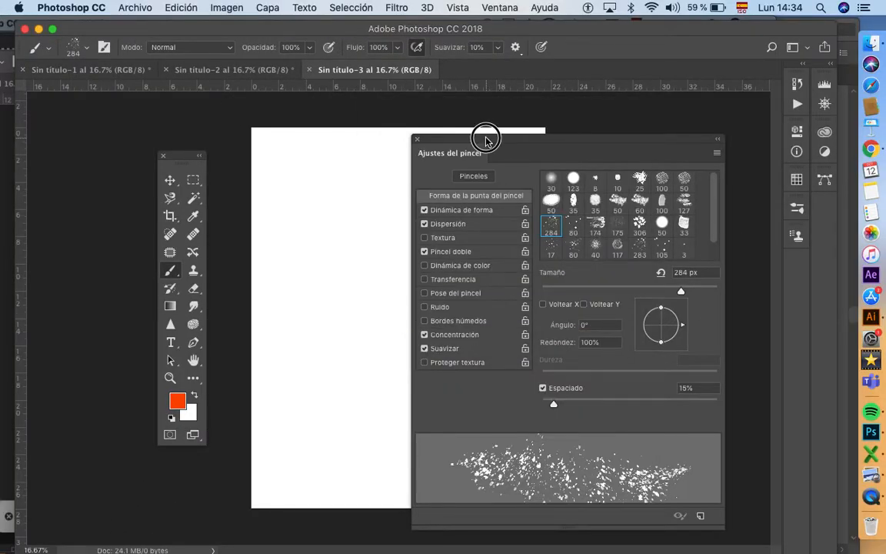
Move the floating brush settings clear of the canvas and set the splatter brush size to 496 px
{"action": "left_click_drag", "start_coordinate": [486, 140], "coordinate": [616, 140]}
{"action": "right_click", "coordinate": [292, 191]}
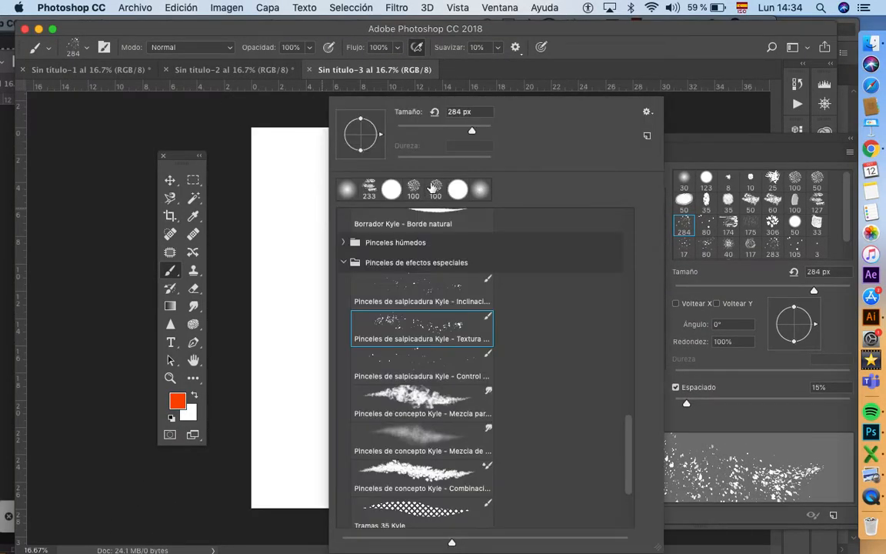
{"action": "left_click", "coordinate": [481, 131]}
{"action": "key", "text": "Return"}
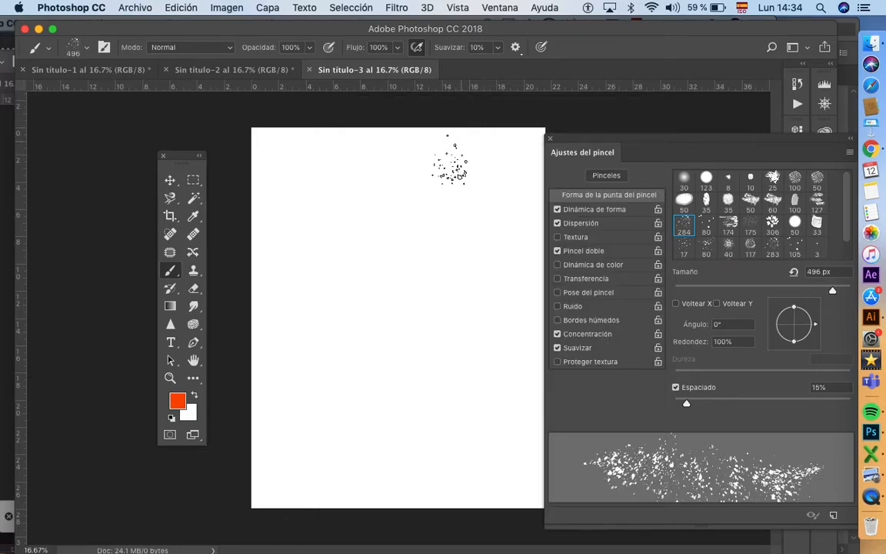
Paint orange-red splatter strokes back and forth across the upper two thirds of the blank page
{"action": "mouse_move", "coordinate": [267, 208]}
{"action": "left_mouse_down"}
{"action": "mouse_move", "coordinate": [353, 212]}
{"action": "mouse_move", "coordinate": [404, 212]}
{"action": "mouse_move", "coordinate": [440, 200]}
{"action": "mouse_move", "coordinate": [496, 202]}
{"action": "left_mouse_up"}
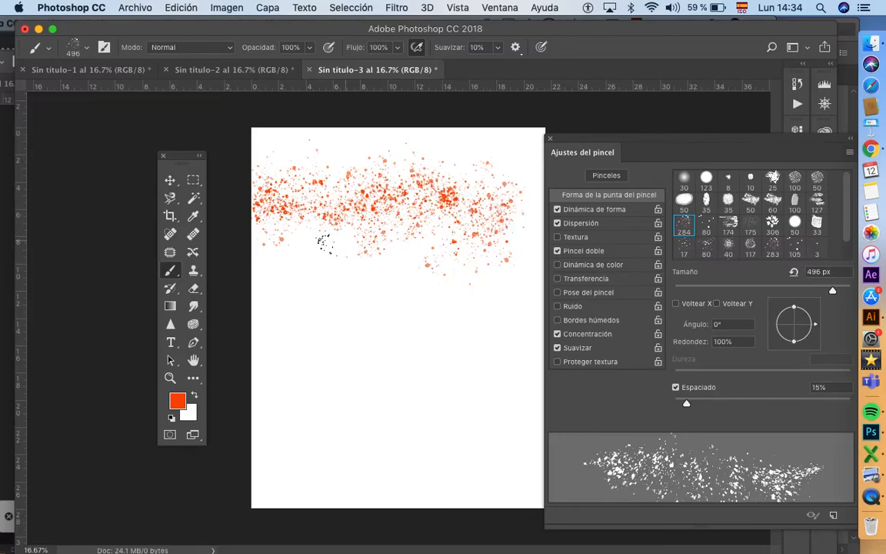
{"action": "mouse_move", "coordinate": [270, 251]}
{"action": "left_mouse_down"}
{"action": "mouse_move", "coordinate": [309, 249]}
{"action": "mouse_move", "coordinate": [402, 261]}
{"action": "mouse_move", "coordinate": [460, 253]}
{"action": "left_mouse_up"}
{"action": "mouse_move", "coordinate": [489, 290]}
{"action": "left_mouse_down"}
{"action": "mouse_move", "coordinate": [280, 310]}
{"action": "mouse_move", "coordinate": [364, 327]}
{"action": "mouse_move", "coordinate": [427, 323]}
{"action": "mouse_move", "coordinate": [353, 352]}
{"action": "left_mouse_up"}
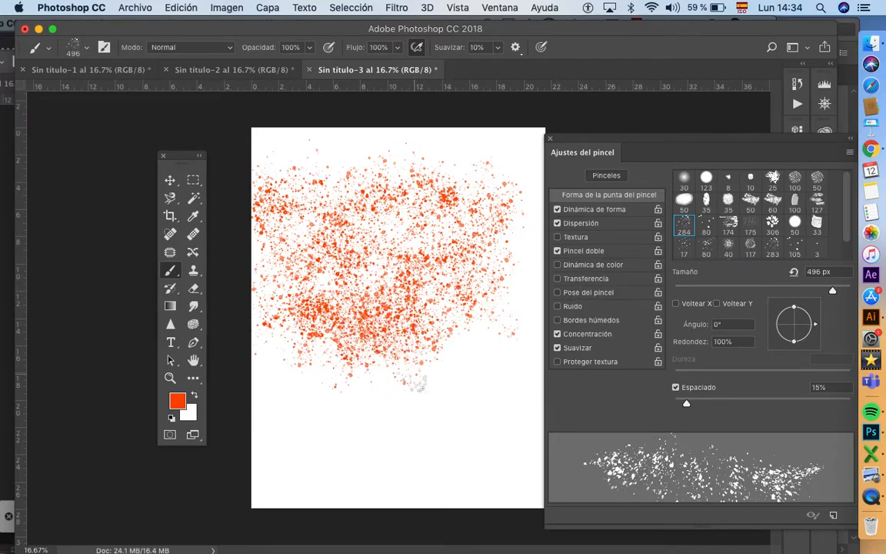
{"action": "left_click_drag", "start_coordinate": [489, 336], "coordinate": [451, 323]}
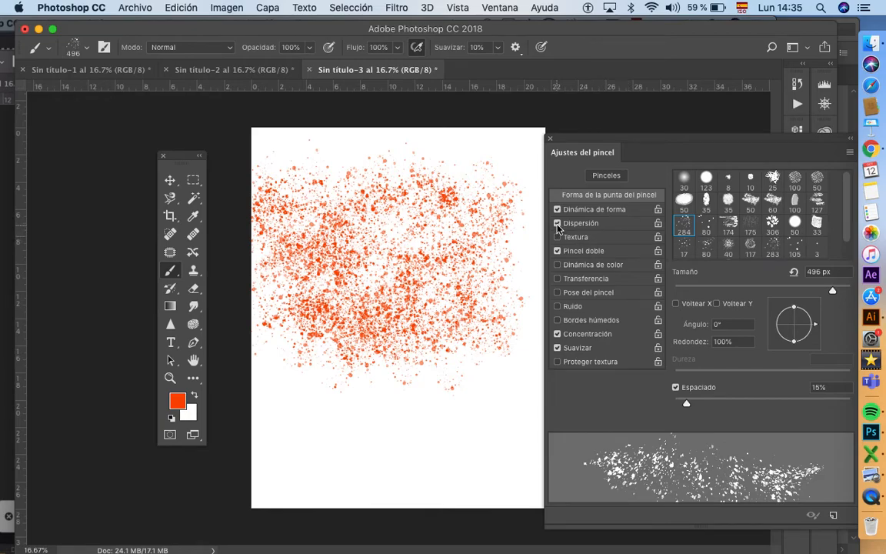
Turn off Dispersión, Pincel doble, Concentración and Suavizar for the splatter brush, leaving only Dinámica de forma enabled
{"action": "left_click", "coordinate": [558, 224]}
{"action": "left_click", "coordinate": [558, 252]}
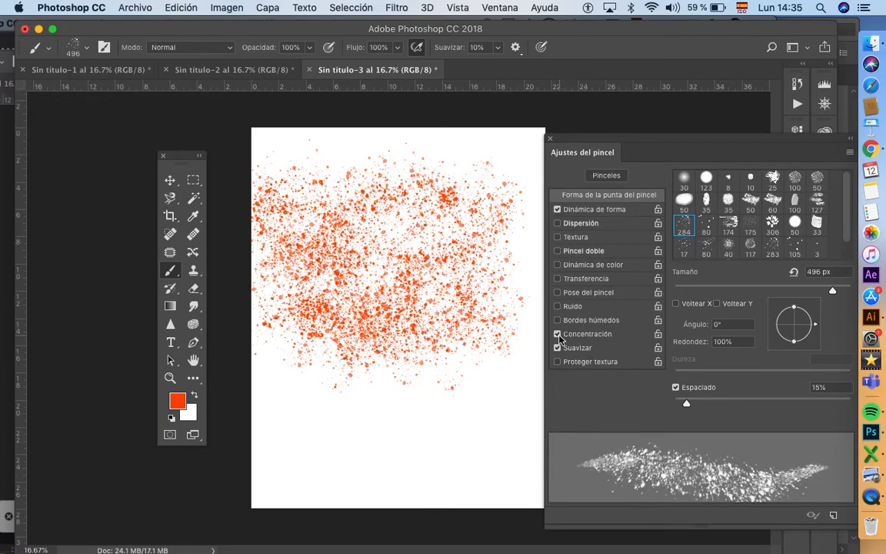
{"action": "left_click", "coordinate": [558, 335]}
{"action": "left_click", "coordinate": [559, 348]}
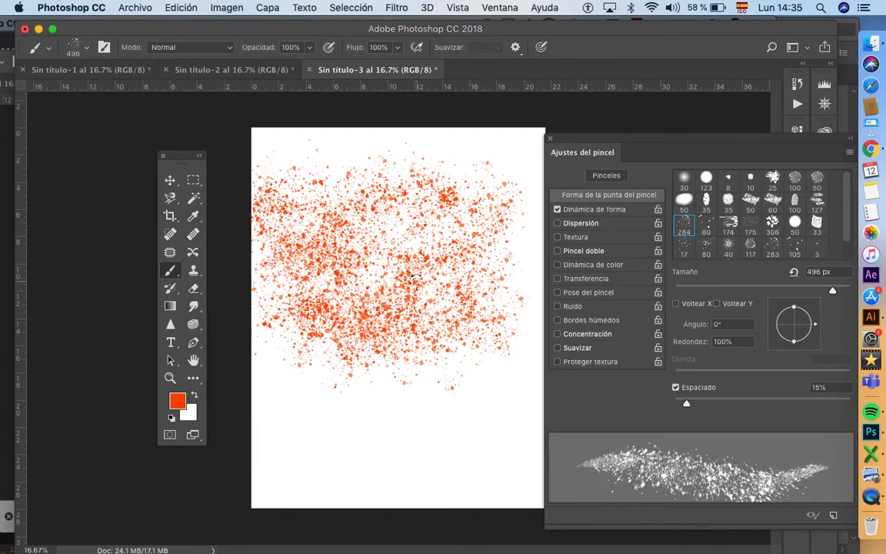
Create a new blank Carta document, 8.5 x 11 inches at 300 ppp with a white background
{"action": "left_click", "coordinate": [135, 9]}
{"action": "left_click", "coordinate": [137, 25]}
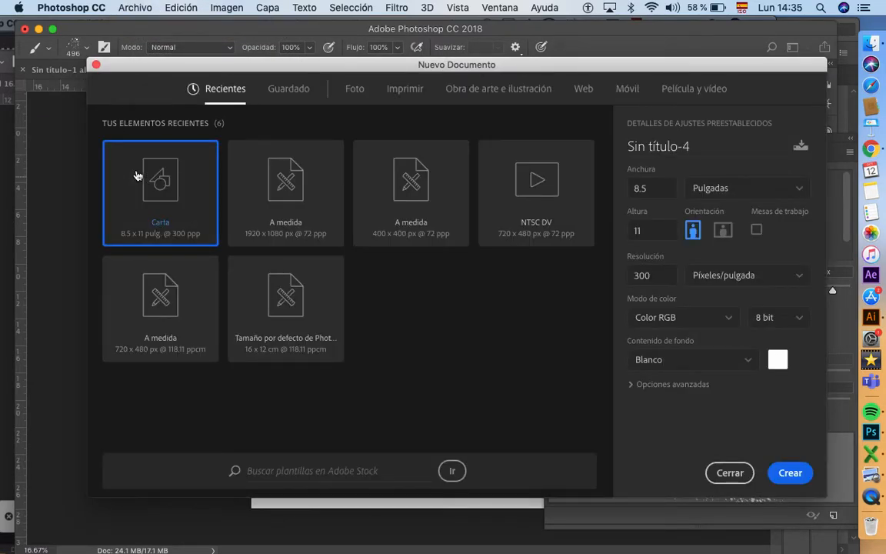
{"action": "left_click", "coordinate": [789, 472]}
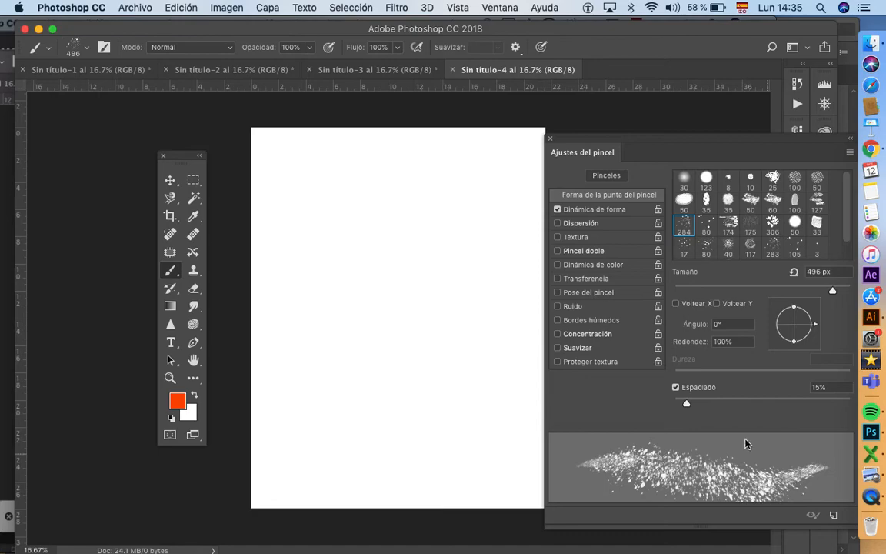
Paint three horizontal orange-red splatter strokes across the upper half of the new page using only Dinámica de forma
{"action": "right_click", "coordinate": [316, 203]}
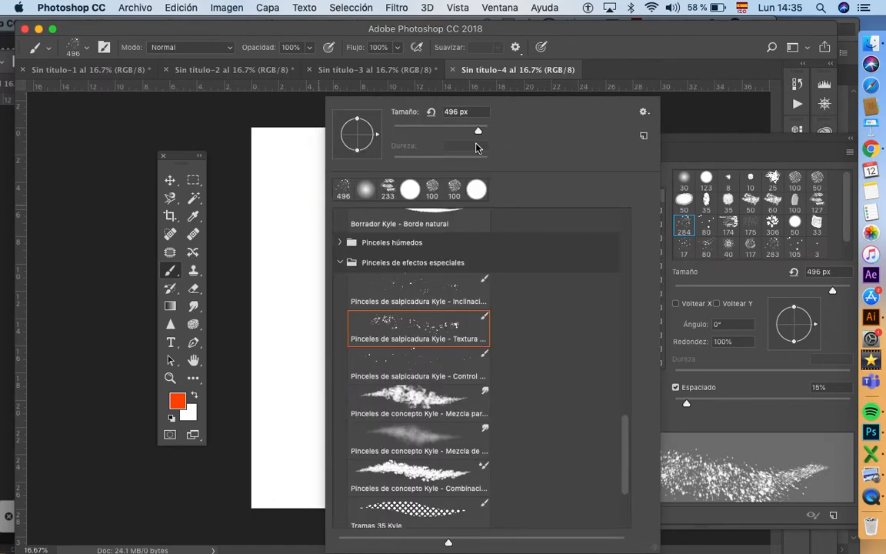
{"action": "key", "text": "Return"}
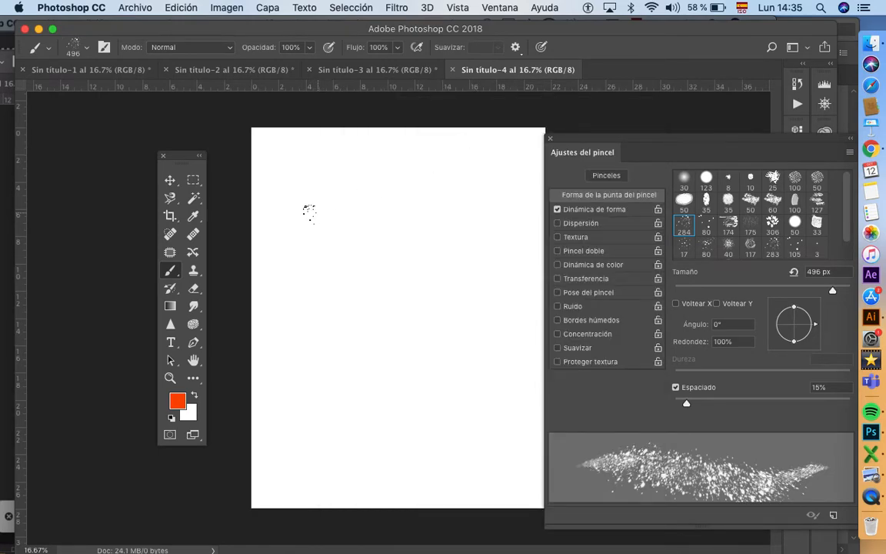
{"action": "mouse_move", "coordinate": [262, 185]}
{"action": "left_mouse_down"}
{"action": "mouse_move", "coordinate": [328, 200]}
{"action": "mouse_move", "coordinate": [542, 192]}
{"action": "left_mouse_up"}
{"action": "mouse_move", "coordinate": [219, 231]}
{"action": "left_mouse_down"}
{"action": "mouse_move", "coordinate": [259, 241]}
{"action": "mouse_move", "coordinate": [340, 233]}
{"action": "mouse_move", "coordinate": [448, 244]}
{"action": "mouse_move", "coordinate": [538, 234]}
{"action": "left_mouse_up"}
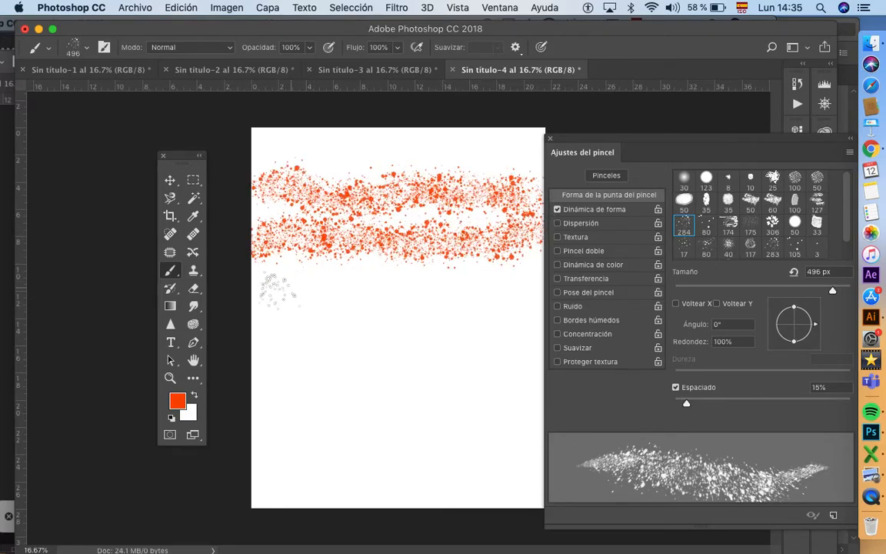
{"action": "left_click_drag", "start_coordinate": [257, 277], "coordinate": [530, 270]}
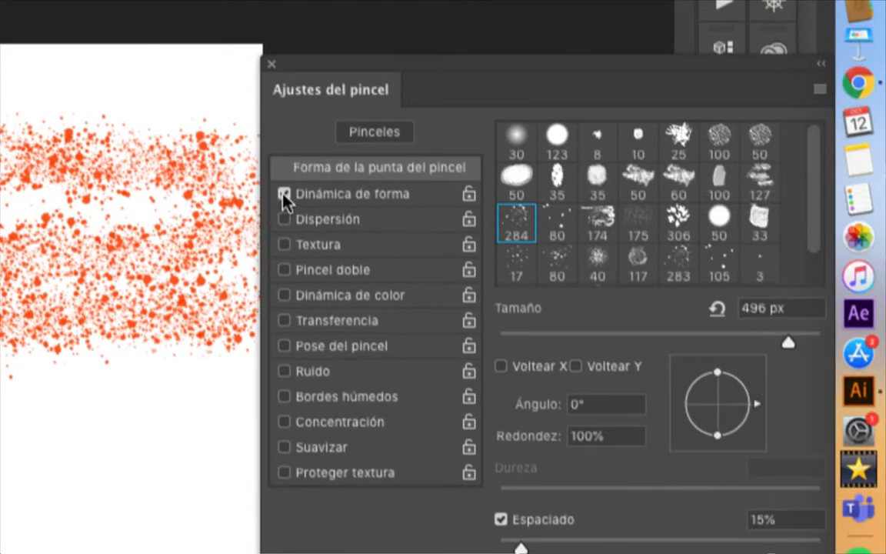
With Dinámica de forma turned off, paint overlapping strokes over the lower and middle parts of the page, and re-enable the option
{"action": "left_click", "coordinate": [284, 196]}
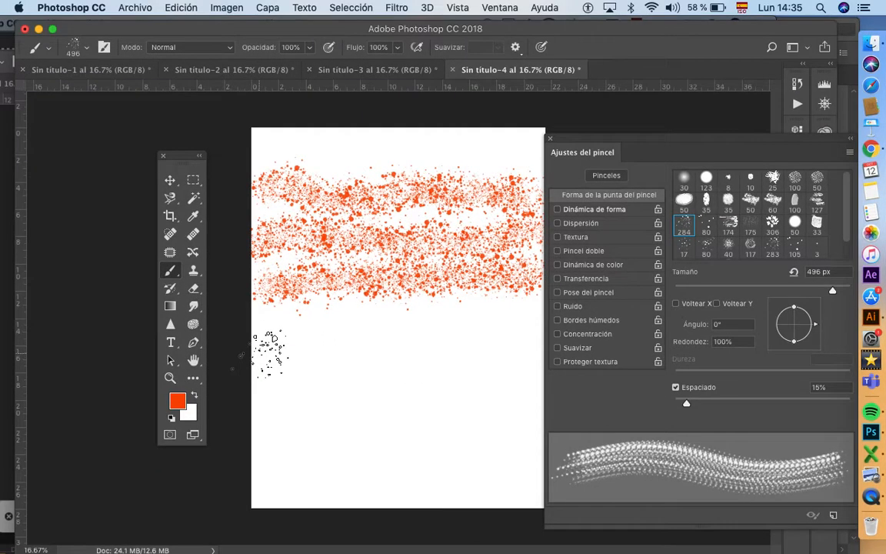
{"action": "mouse_move", "coordinate": [236, 344]}
{"action": "left_mouse_down"}
{"action": "mouse_move", "coordinate": [392, 342]}
{"action": "mouse_move", "coordinate": [525, 323]}
{"action": "left_mouse_up"}
{"action": "mouse_move", "coordinate": [257, 408]}
{"action": "left_mouse_down"}
{"action": "mouse_move", "coordinate": [374, 388]}
{"action": "mouse_move", "coordinate": [514, 406]}
{"action": "left_mouse_up"}
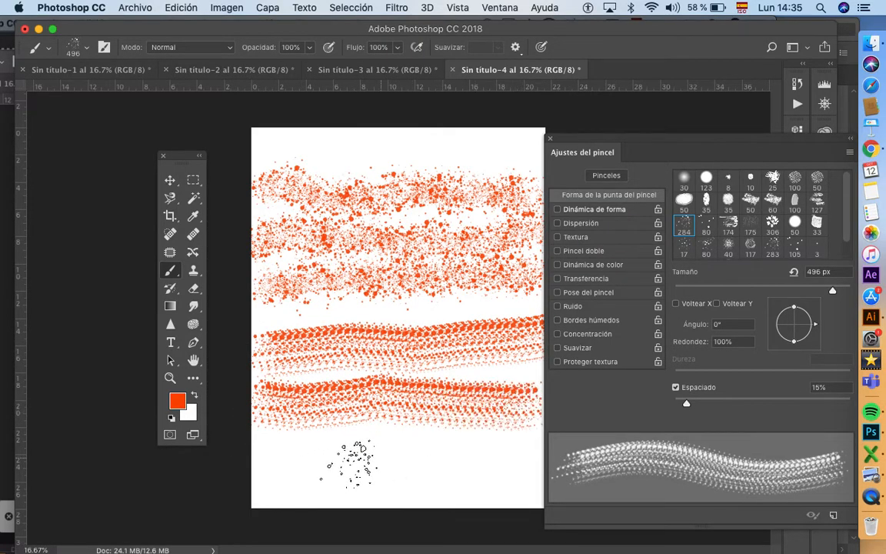
{"action": "mouse_move", "coordinate": [261, 443]}
{"action": "left_mouse_down"}
{"action": "mouse_move", "coordinate": [417, 450]}
{"action": "mouse_move", "coordinate": [515, 437]}
{"action": "left_mouse_up"}
{"action": "mouse_move", "coordinate": [519, 485]}
{"action": "left_mouse_down"}
{"action": "mouse_move", "coordinate": [417, 432]}
{"action": "mouse_move", "coordinate": [349, 468]}
{"action": "mouse_move", "coordinate": [281, 482]}
{"action": "left_mouse_up"}
{"action": "mouse_move", "coordinate": [261, 385]}
{"action": "left_mouse_down"}
{"action": "mouse_move", "coordinate": [323, 376]}
{"action": "mouse_move", "coordinate": [409, 411]}
{"action": "mouse_move", "coordinate": [531, 361]}
{"action": "left_mouse_up"}
{"action": "mouse_move", "coordinate": [246, 342]}
{"action": "left_mouse_down"}
{"action": "mouse_move", "coordinate": [489, 370]}
{"action": "mouse_move", "coordinate": [492, 353]}
{"action": "mouse_move", "coordinate": [474, 323]}
{"action": "mouse_move", "coordinate": [388, 302]}
{"action": "mouse_move", "coordinate": [277, 370]}
{"action": "mouse_move", "coordinate": [238, 315]}
{"action": "mouse_move", "coordinate": [406, 327]}
{"action": "mouse_move", "coordinate": [462, 285]}
{"action": "left_mouse_up"}
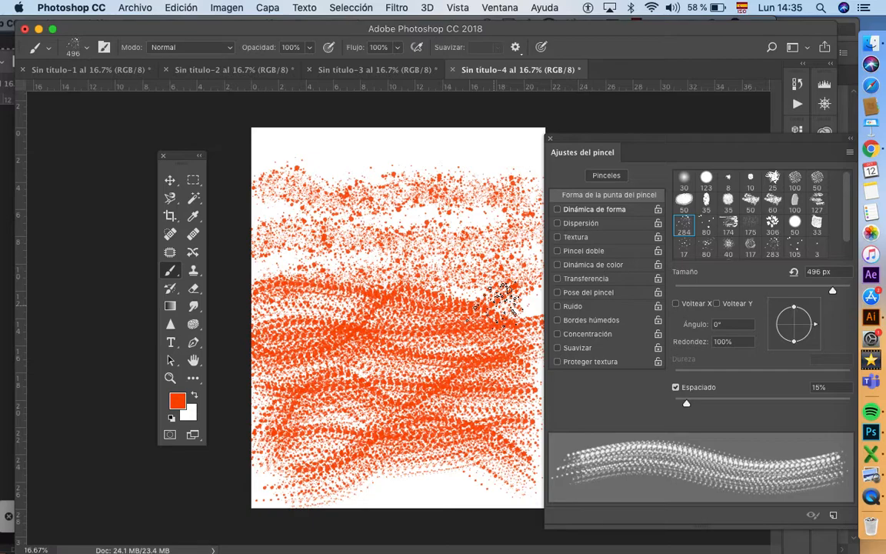
{"action": "mouse_move", "coordinate": [460, 260]}
{"action": "left_mouse_down"}
{"action": "mouse_move", "coordinate": [392, 261]}
{"action": "mouse_move", "coordinate": [336, 275]}
{"action": "left_mouse_up"}
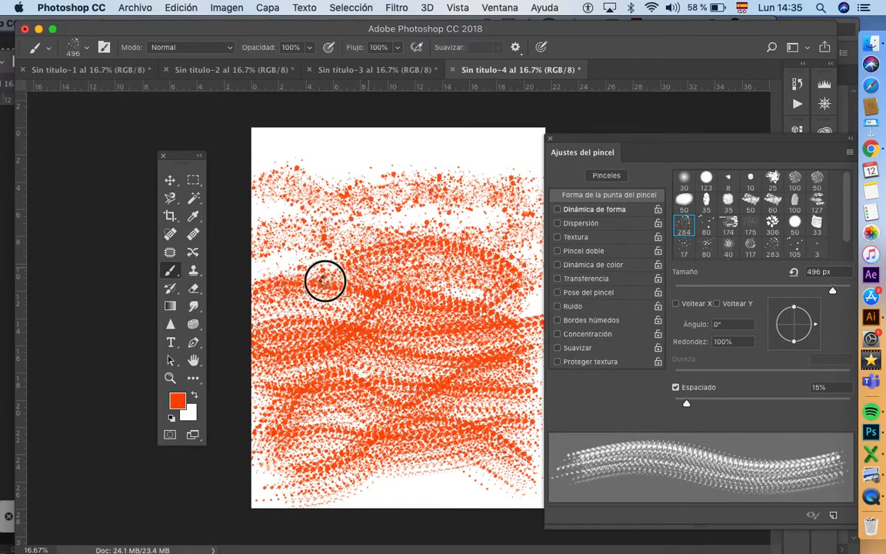
{"action": "mouse_move", "coordinate": [218, 253]}
{"action": "left_mouse_down"}
{"action": "mouse_move", "coordinate": [406, 287]}
{"action": "mouse_move", "coordinate": [464, 234]}
{"action": "left_mouse_up"}
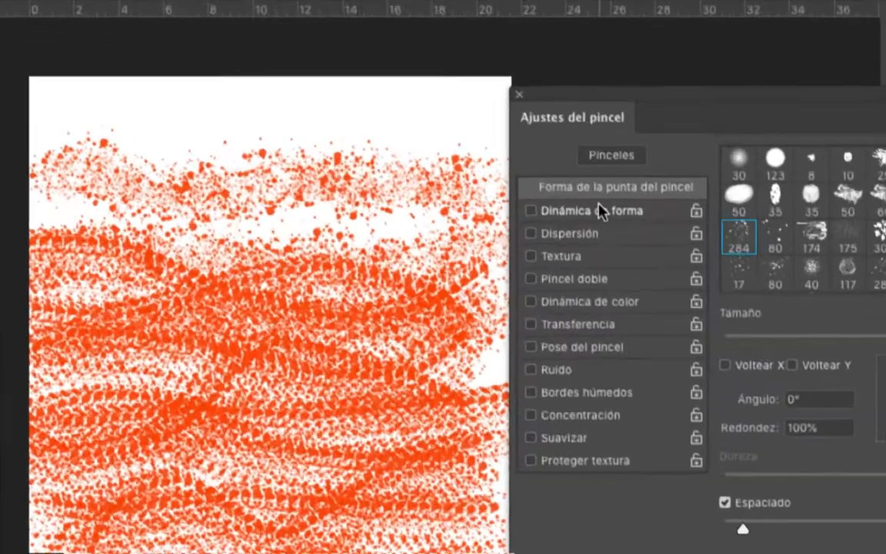
{"action": "left_click", "coordinate": [642, 216]}
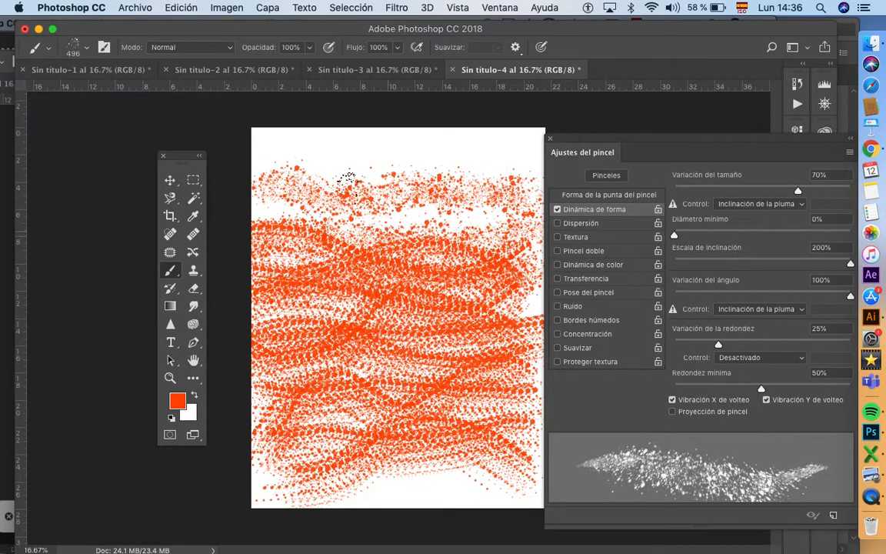
Switch to the Sin título-3 document and add a new layer above Fondo
{"action": "left_click", "coordinate": [383, 73]}
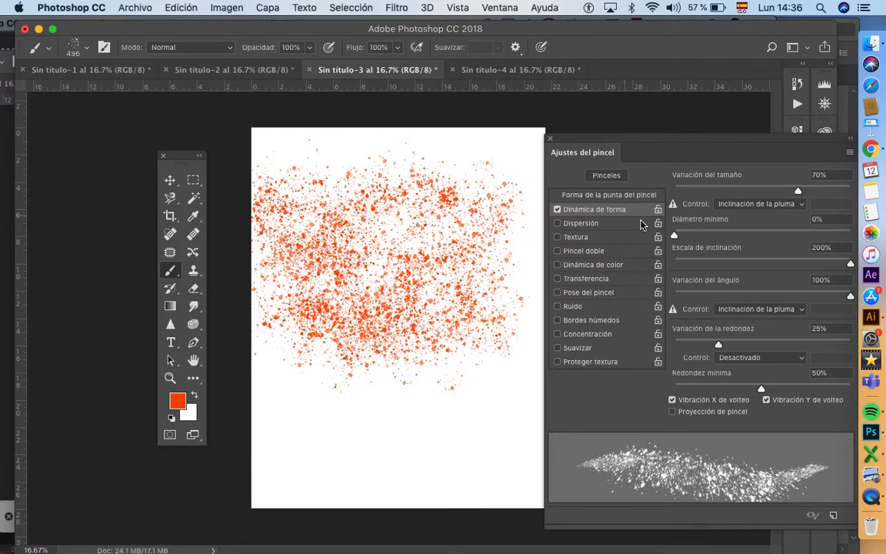
{"action": "left_click", "coordinate": [519, 9]}
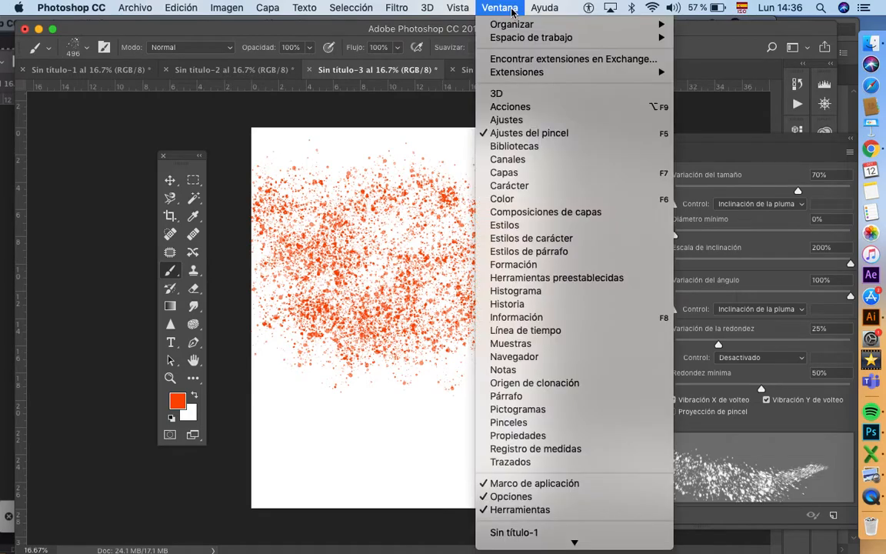
{"action": "left_click", "coordinate": [554, 171]}
{"action": "left_click", "coordinate": [718, 330]}
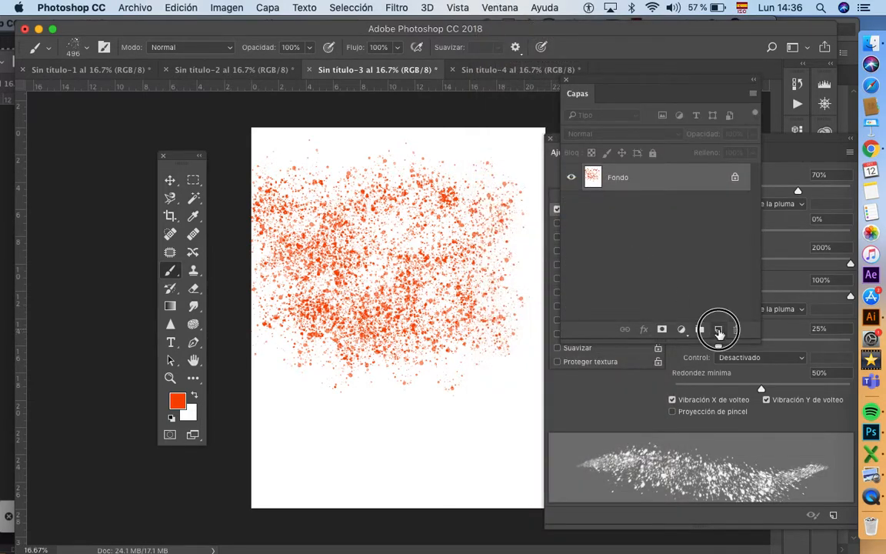
{"action": "left_click", "coordinate": [660, 175]}
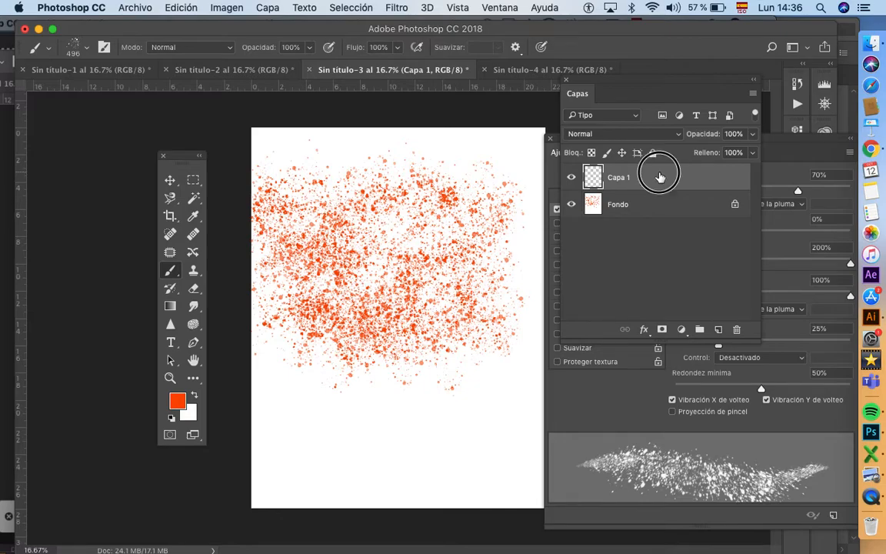
Fill the new layer with white at 50% opacity
{"action": "left_click", "coordinate": [184, 7]}
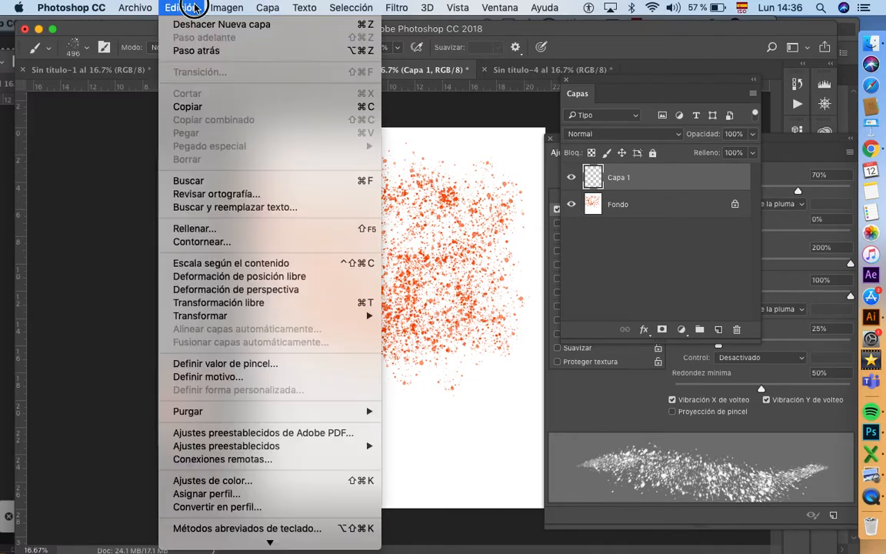
{"action": "left_click", "coordinate": [227, 229]}
{"action": "left_click", "coordinate": [373, 205]}
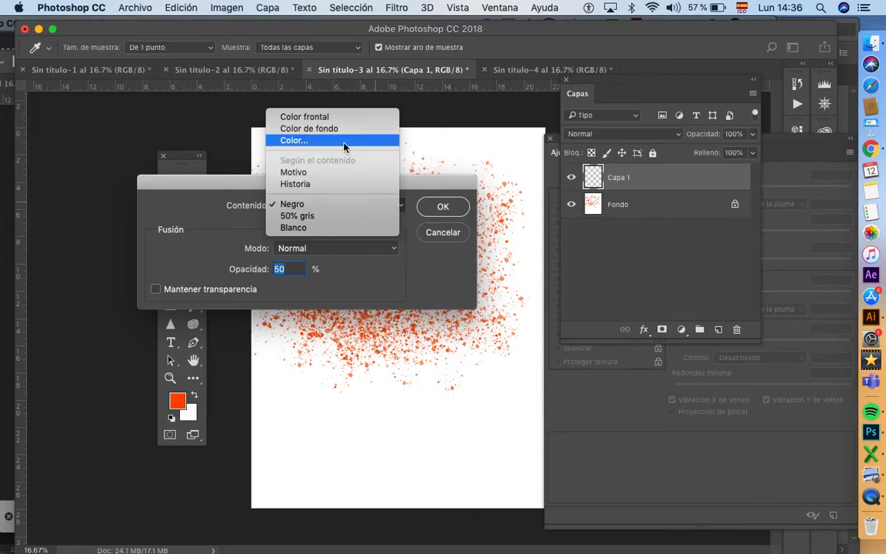
{"action": "left_click", "coordinate": [337, 228]}
{"action": "left_click", "coordinate": [452, 208]}
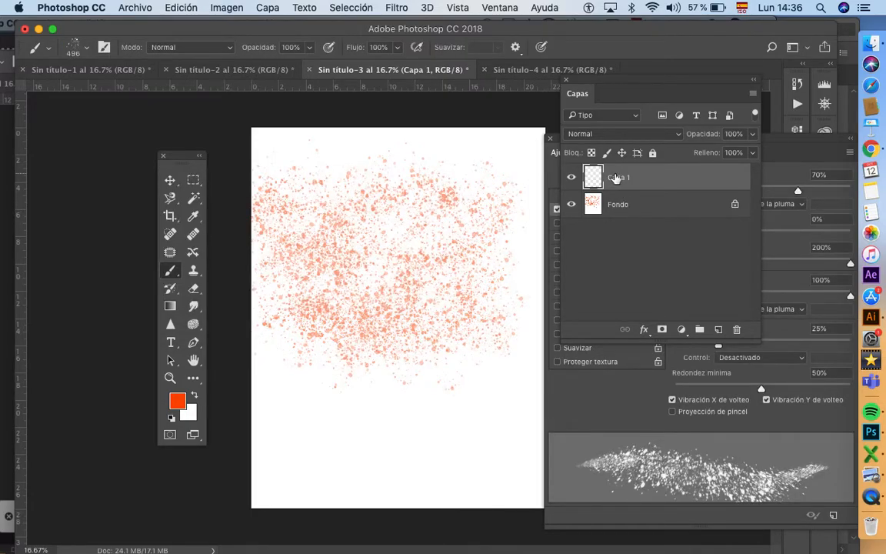
Fill the new layer with white at 100% opacity in Normal mode to cover the splatter beneath
{"action": "left_click", "coordinate": [229, 9]}
{"action": "mouse_move", "coordinate": [164, 6]}
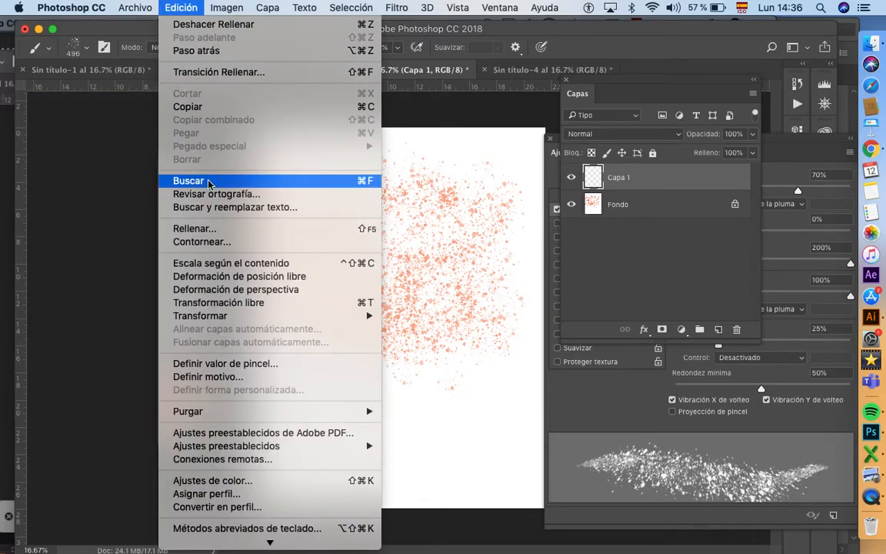
{"action": "left_click", "coordinate": [222, 229]}
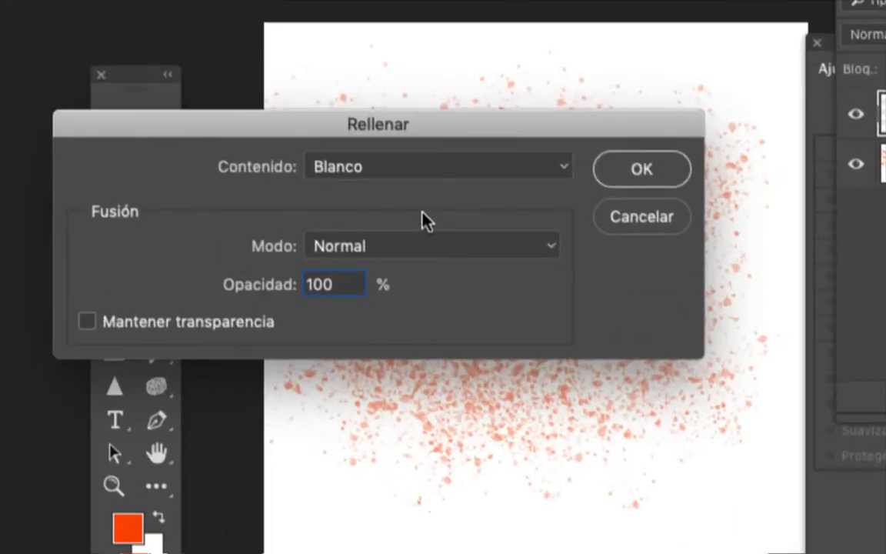
{"action": "left_click", "coordinate": [627, 175]}
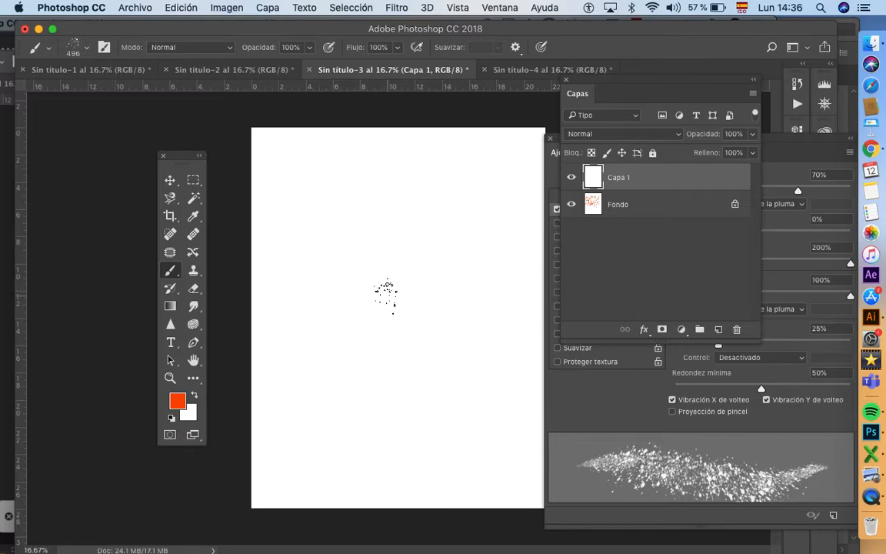
Move the floating layers and brush settings off the page and paint a splatter stroke across its upper part
{"action": "left_click_drag", "start_coordinate": [580, 91], "coordinate": [696, 96]}
{"action": "left_click_drag", "start_coordinate": [587, 145], "coordinate": [505, 78]}
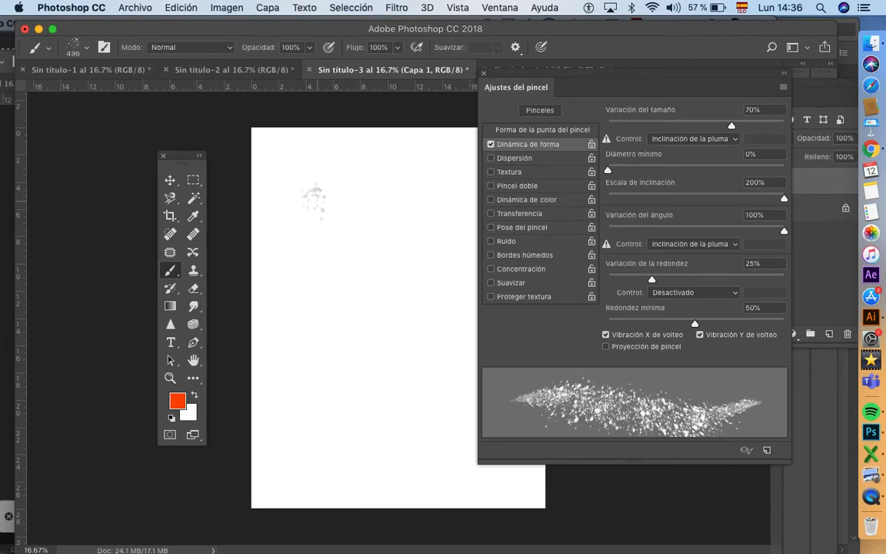
{"action": "mouse_move", "coordinate": [269, 185]}
{"action": "left_mouse_down"}
{"action": "mouse_move", "coordinate": [416, 173]}
{"action": "mouse_move", "coordinate": [461, 180]}
{"action": "left_mouse_up"}
{"action": "left_click_drag", "start_coordinate": [532, 88], "coordinate": [567, 109]}
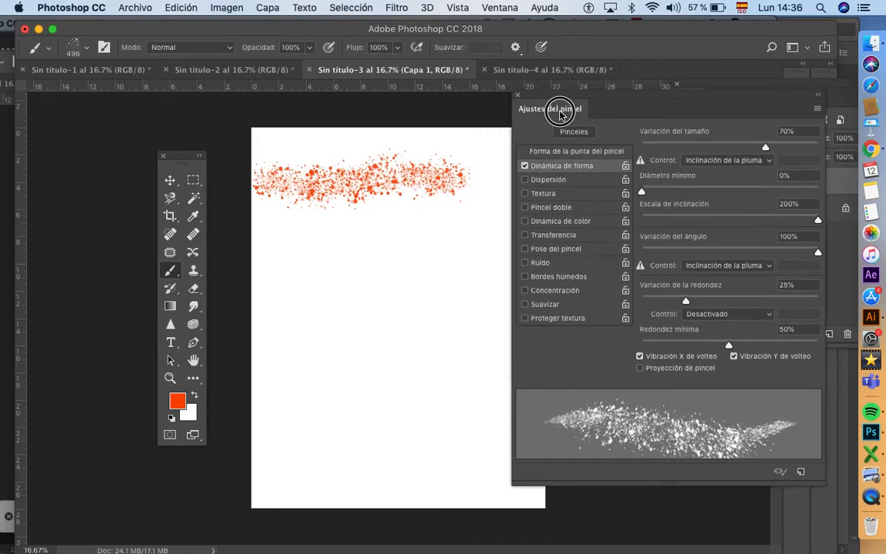
{"action": "left_click_drag", "start_coordinate": [435, 168], "coordinate": [524, 197]}
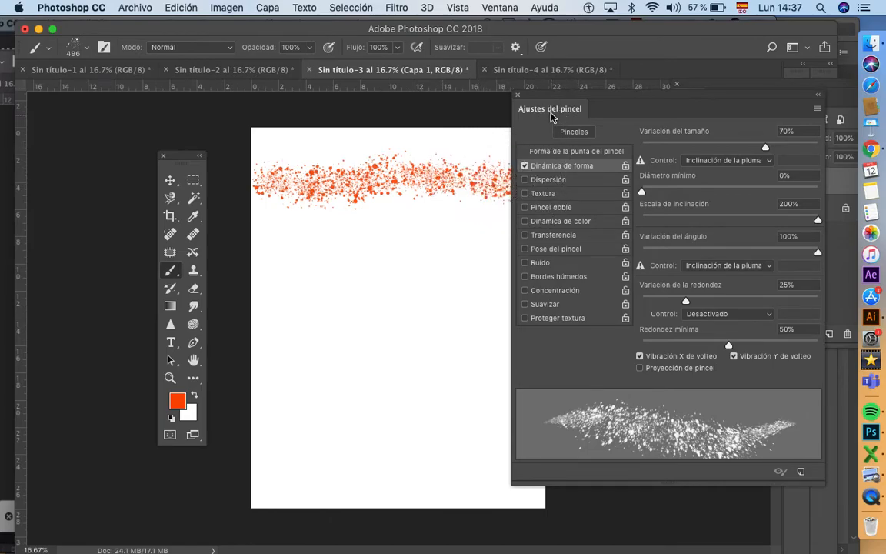
Turn off Dinámica de forma and paint a second horizontal stroke just below the first for comparison
{"action": "left_click_drag", "start_coordinate": [552, 106], "coordinate": [570, 163]}
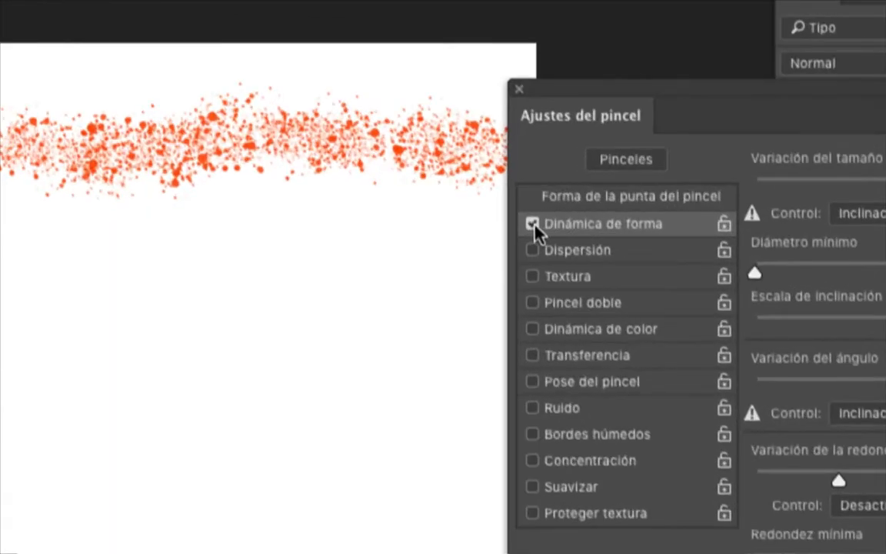
{"action": "left_click", "coordinate": [543, 223]}
{"action": "mouse_move", "coordinate": [40, 254]}
{"action": "left_mouse_down"}
{"action": "mouse_move", "coordinate": [400, 254]}
{"action": "mouse_move", "coordinate": [467, 228]}
{"action": "left_mouse_up"}
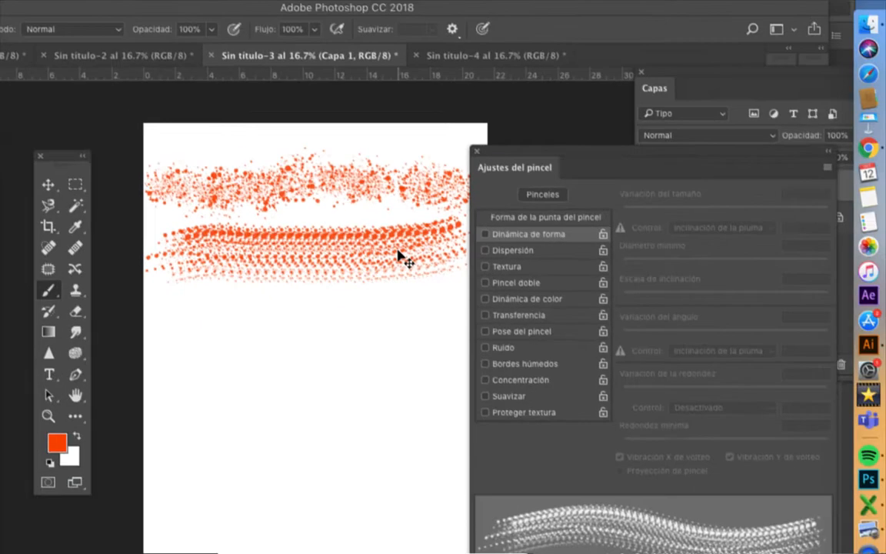
Turn Dinámica de forma back on and set Diámetro mínimo to 40%
{"action": "left_click", "coordinate": [485, 235]}
{"action": "mouse_move", "coordinate": [539, 167]}
{"action": "left_mouse_down"}
{"action": "mouse_move", "coordinate": [512, 178]}
{"action": "mouse_move", "coordinate": [432, 170]}
{"action": "left_mouse_up"}
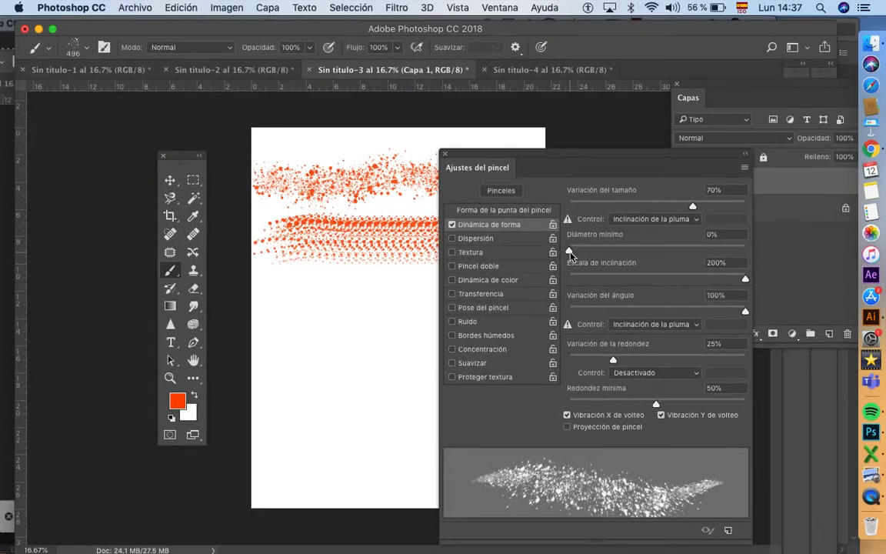
{"action": "left_click_drag", "start_coordinate": [570, 252], "coordinate": [600, 253]}
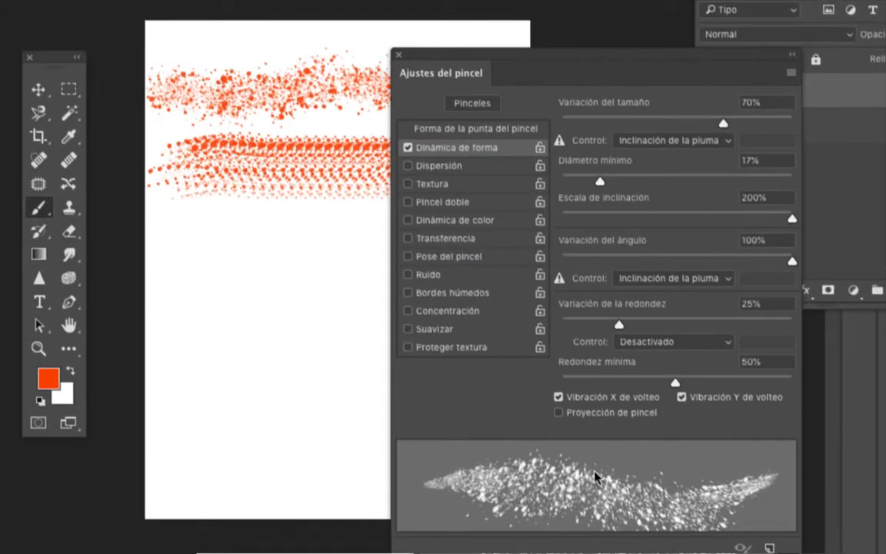
{"action": "left_click_drag", "start_coordinate": [600, 182], "coordinate": [604, 182]}
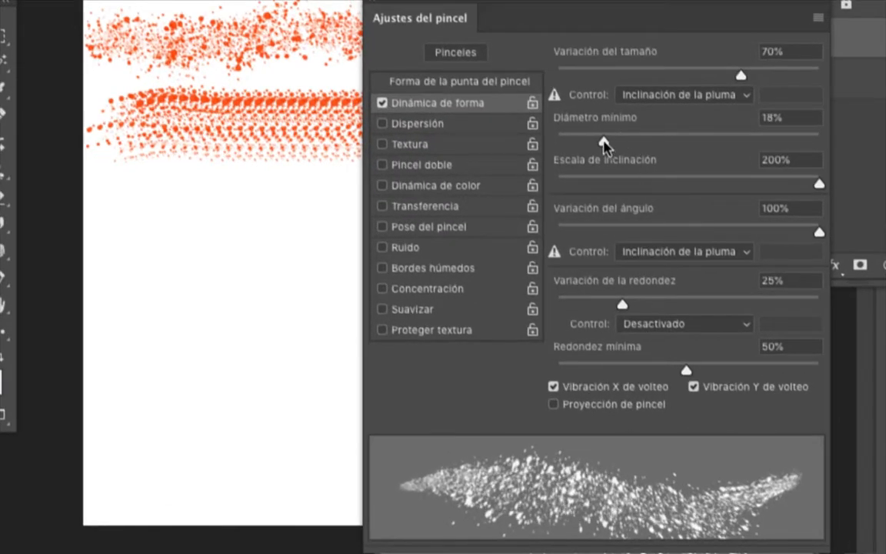
{"action": "mouse_move", "coordinate": [604, 143]}
{"action": "left_mouse_down"}
{"action": "mouse_move", "coordinate": [684, 145]}
{"action": "mouse_move", "coordinate": [647, 156]}
{"action": "mouse_move", "coordinate": [663, 157]}
{"action": "left_mouse_up"}
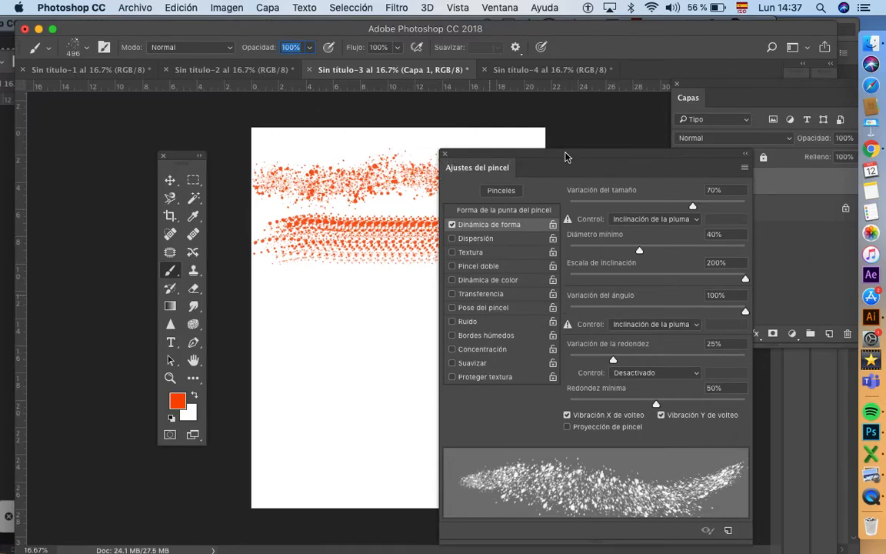
Uncover the page and paint a thick back-and-forth splatter stroke below the two existing ones
{"action": "left_click_drag", "start_coordinate": [566, 157], "coordinate": [770, 166]}
{"action": "mouse_move", "coordinate": [285, 297]}
{"action": "left_mouse_down"}
{"action": "mouse_move", "coordinate": [377, 313]}
{"action": "mouse_move", "coordinate": [440, 293]}
{"action": "mouse_move", "coordinate": [510, 316]}
{"action": "mouse_move", "coordinate": [540, 311]}
{"action": "left_mouse_up"}
{"action": "mouse_move", "coordinate": [447, 320]}
{"action": "left_mouse_down"}
{"action": "mouse_move", "coordinate": [397, 293]}
{"action": "mouse_move", "coordinate": [287, 340]}
{"action": "left_mouse_up"}
Turn on Dispersión for the splatter brush and set Cantidad to 8
{"action": "left_click_drag", "start_coordinate": [702, 167], "coordinate": [514, 158]}
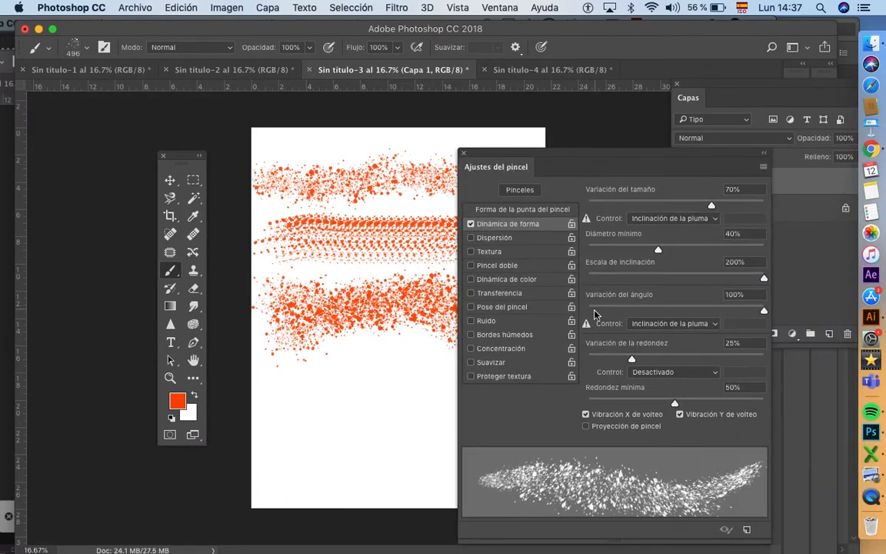
{"action": "left_click", "coordinate": [513, 242]}
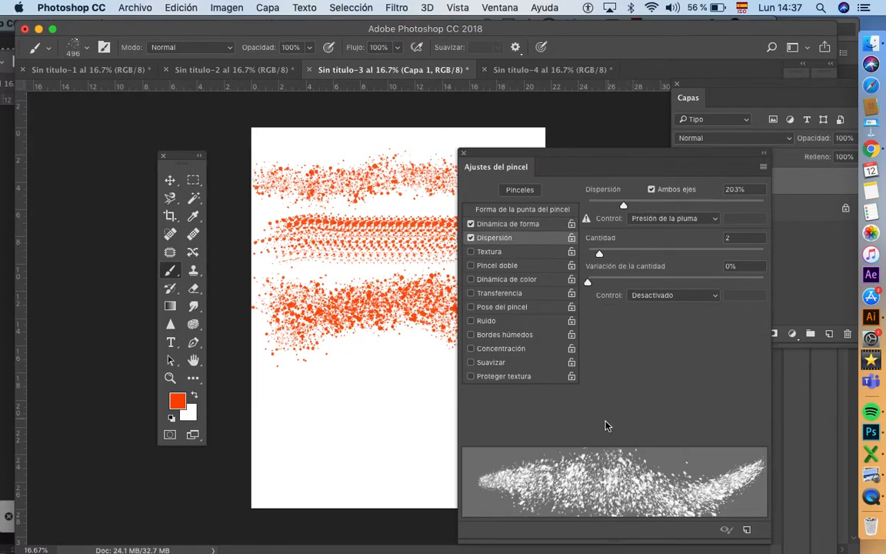
{"action": "left_click_drag", "start_coordinate": [562, 168], "coordinate": [500, 77]}
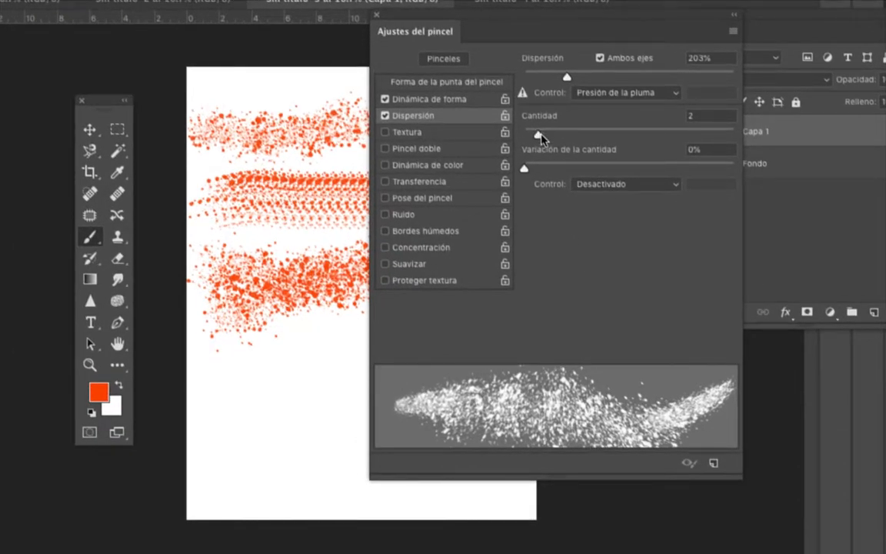
{"action": "left_click_drag", "start_coordinate": [541, 137], "coordinate": [616, 147]}
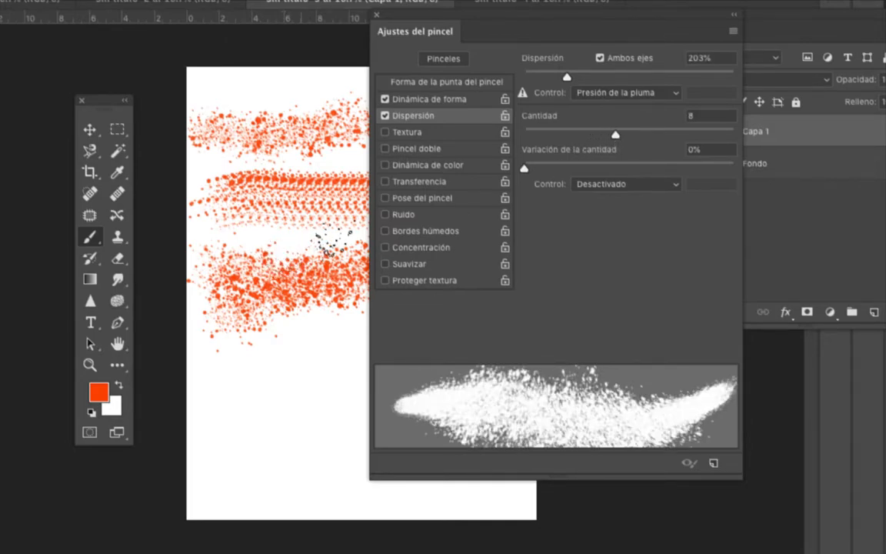
Set the scattering's Cantidad to 1 and Variación de la cantidad to 20%
{"action": "left_click_drag", "start_coordinate": [620, 138], "coordinate": [530, 136]}
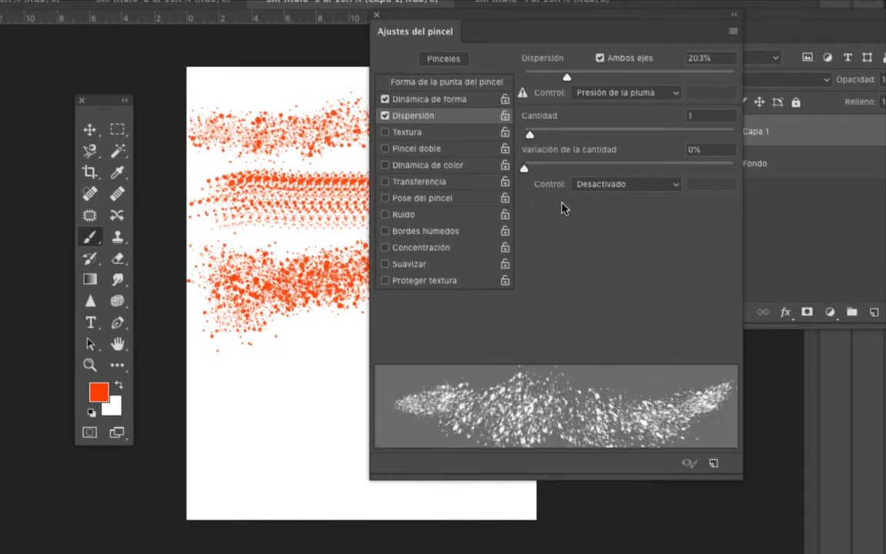
{"action": "left_click_drag", "start_coordinate": [525, 170], "coordinate": [580, 169]}
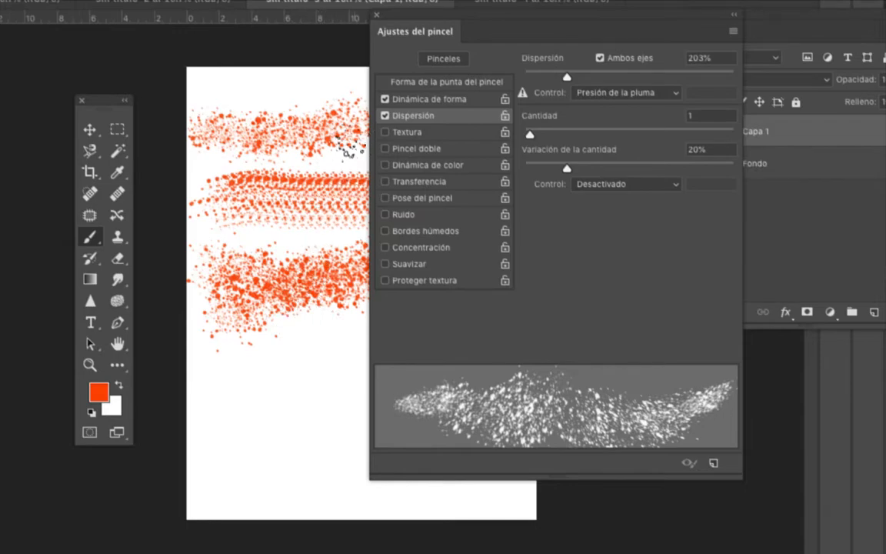
Uncover the page and paint orange splatters over its whole lower half
{"action": "left_click_drag", "start_coordinate": [490, 38], "coordinate": [583, 52]}
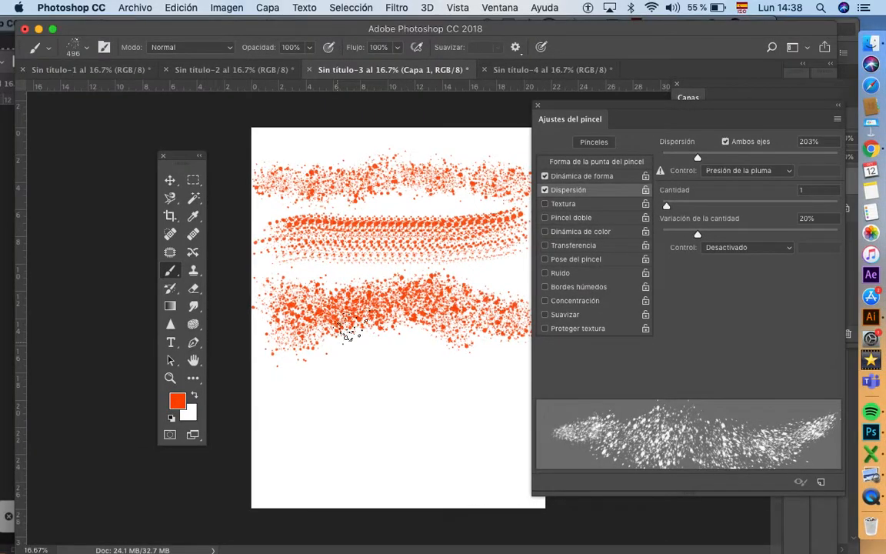
{"action": "left_click_drag", "start_coordinate": [570, 103], "coordinate": [594, 103]}
{"action": "mouse_move", "coordinate": [277, 375]}
{"action": "left_mouse_down"}
{"action": "mouse_move", "coordinate": [335, 409]}
{"action": "mouse_move", "coordinate": [386, 388]}
{"action": "mouse_move", "coordinate": [443, 453]}
{"action": "mouse_move", "coordinate": [478, 398]}
{"action": "mouse_move", "coordinate": [522, 406]}
{"action": "mouse_move", "coordinate": [482, 480]}
{"action": "mouse_move", "coordinate": [298, 469]}
{"action": "mouse_move", "coordinate": [253, 400]}
{"action": "mouse_move", "coordinate": [339, 433]}
{"action": "mouse_move", "coordinate": [401, 427]}
{"action": "mouse_move", "coordinate": [514, 366]}
{"action": "mouse_move", "coordinate": [342, 362]}
{"action": "mouse_move", "coordinate": [277, 373]}
{"action": "mouse_move", "coordinate": [234, 338]}
{"action": "left_mouse_up"}
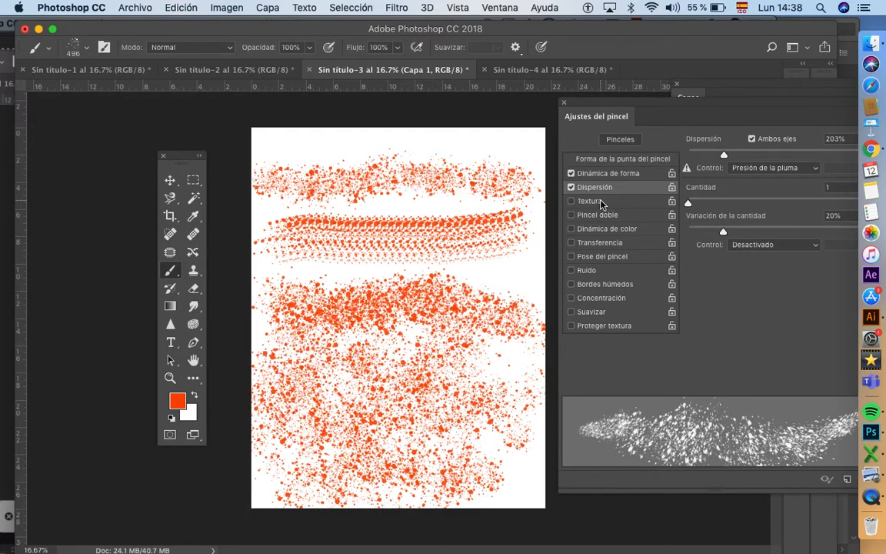
Set Variación de la cantidad to 0% and paint another splatter stroke between the second and third strokes
{"action": "left_click_drag", "start_coordinate": [724, 234], "coordinate": [675, 231]}
{"action": "mouse_move", "coordinate": [277, 233]}
{"action": "left_mouse_down"}
{"action": "mouse_move", "coordinate": [412, 277]}
{"action": "mouse_move", "coordinate": [465, 272]}
{"action": "left_mouse_up"}
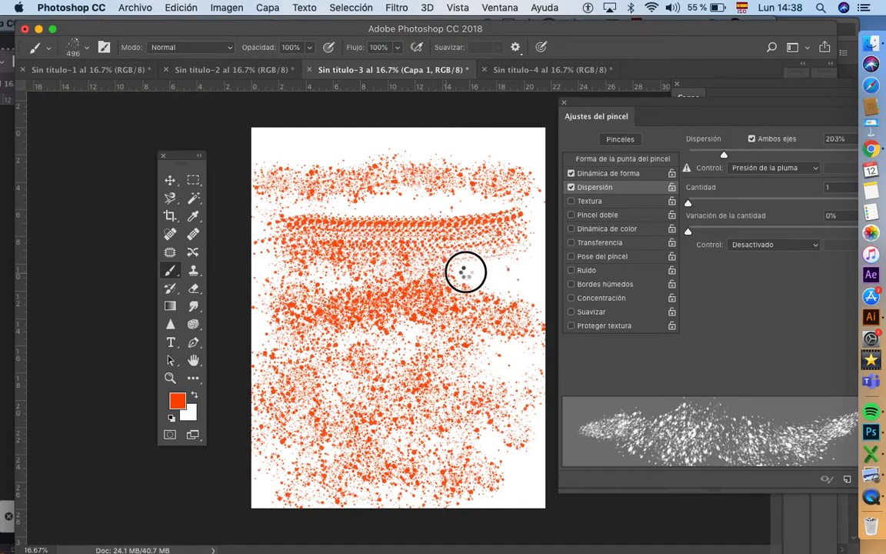
Change the foreground colour to blue 1f59ec and paint blue splatters over the orange ones from the lower page up to the middle
{"action": "left_click", "coordinate": [184, 406]}
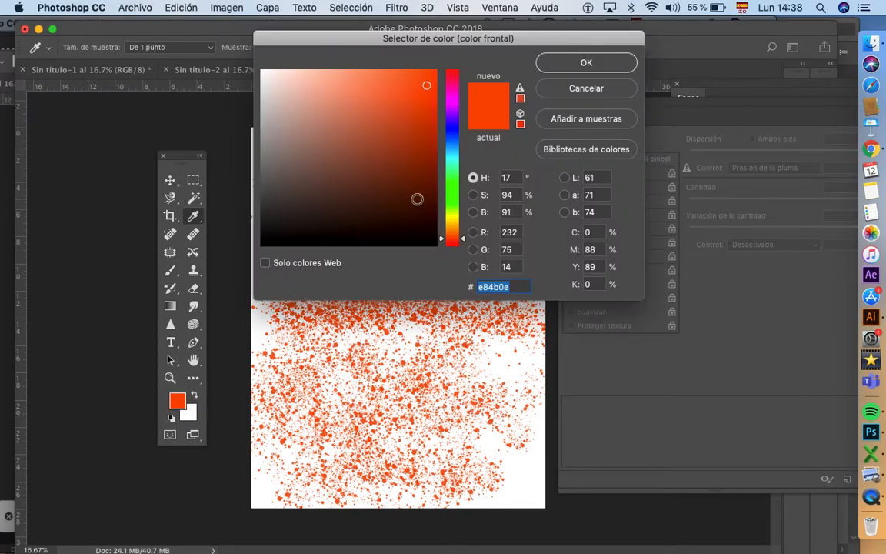
{"action": "left_click_drag", "start_coordinate": [450, 165], "coordinate": [452, 138]}
{"action": "left_click", "coordinate": [414, 83]}
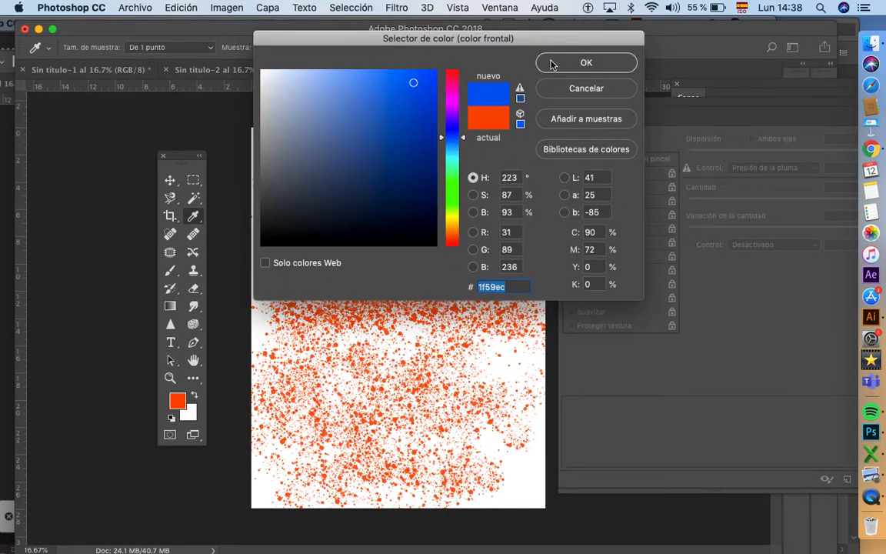
{"action": "left_click", "coordinate": [566, 63]}
{"action": "mouse_move", "coordinate": [495, 442]}
{"action": "left_mouse_down"}
{"action": "mouse_move", "coordinate": [401, 457]}
{"action": "mouse_move", "coordinate": [284, 419]}
{"action": "mouse_move", "coordinate": [261, 318]}
{"action": "mouse_move", "coordinate": [391, 356]}
{"action": "mouse_move", "coordinate": [450, 346]}
{"action": "mouse_move", "coordinate": [510, 376]}
{"action": "mouse_move", "coordinate": [437, 277]}
{"action": "mouse_move", "coordinate": [457, 281]}
{"action": "mouse_move", "coordinate": [349, 295]}
{"action": "mouse_move", "coordinate": [273, 266]}
{"action": "left_mouse_up"}
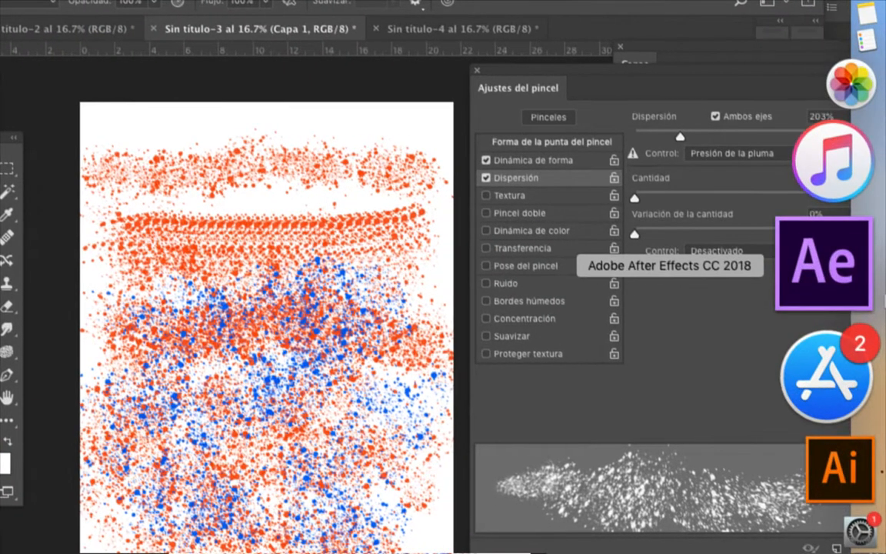
Turn on Textura for the splatter brush, look through its available patterns without changing the current one, and turn on Dinámica de color
{"action": "left_click", "coordinate": [487, 196]}
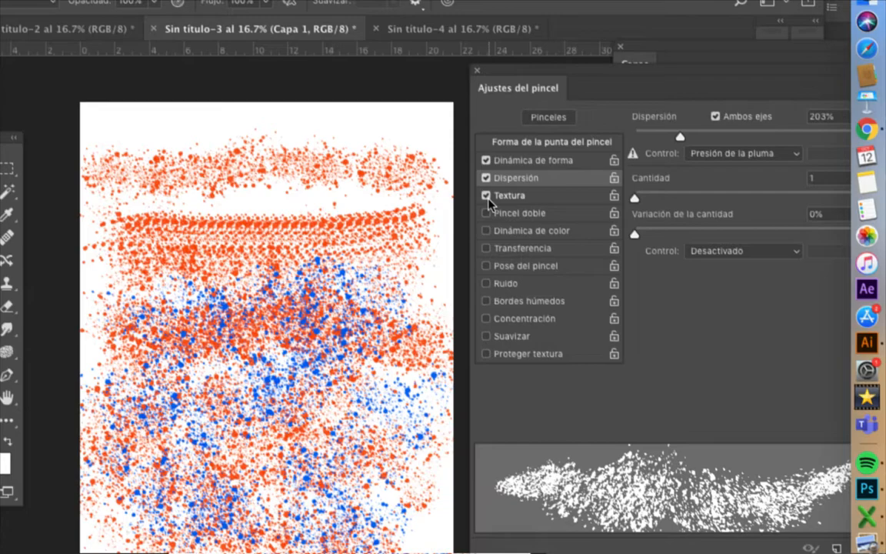
{"action": "left_click", "coordinate": [486, 196]}
{"action": "left_click", "coordinate": [486, 196]}
{"action": "left_click", "coordinate": [551, 202]}
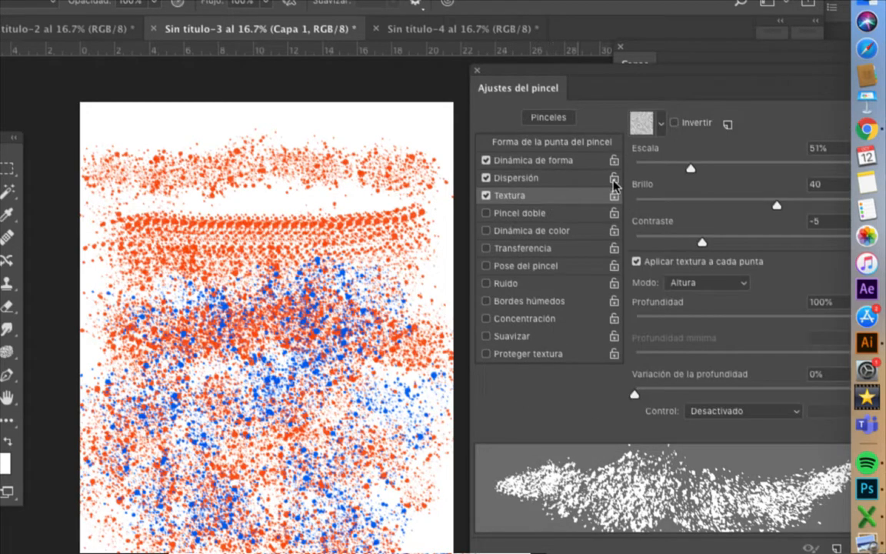
{"action": "left_click", "coordinate": [660, 124]}
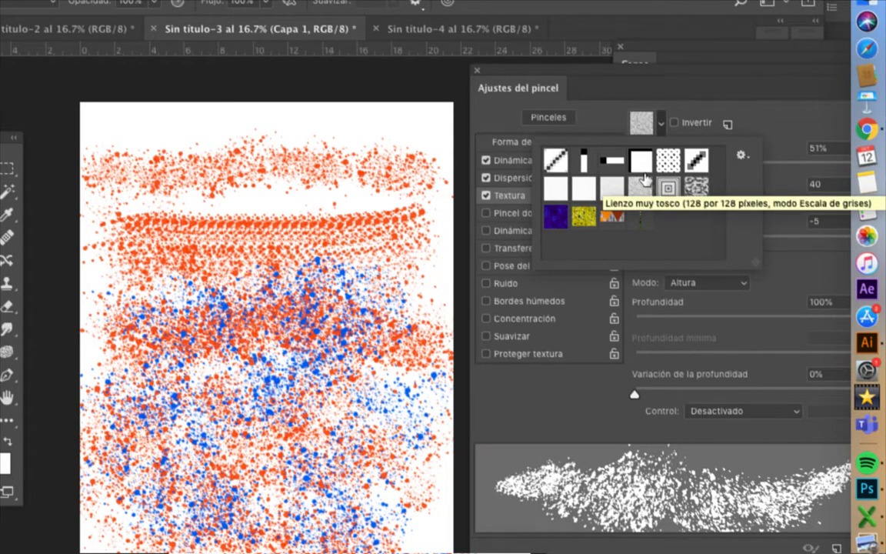
{"action": "left_click", "coordinate": [519, 74]}
{"action": "left_click_drag", "start_coordinate": [519, 75], "coordinate": [512, 74]}
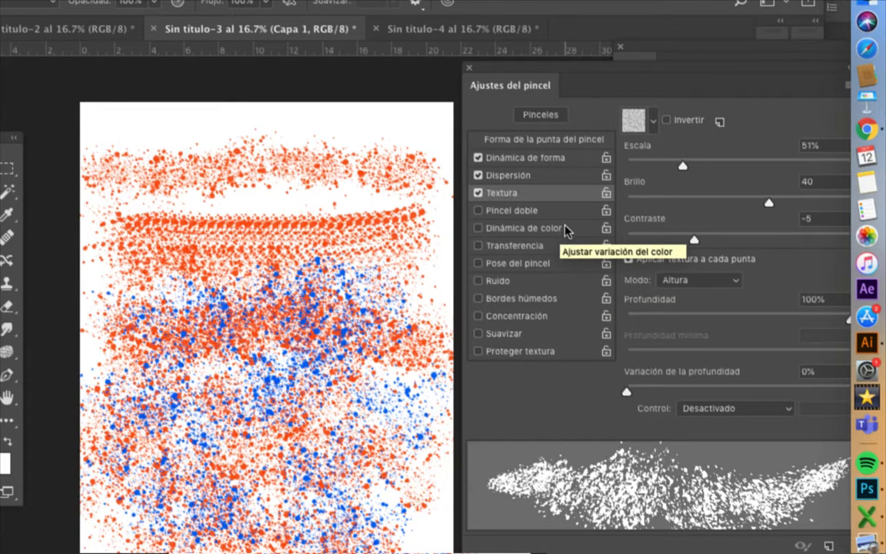
{"action": "left_click", "coordinate": [523, 230]}
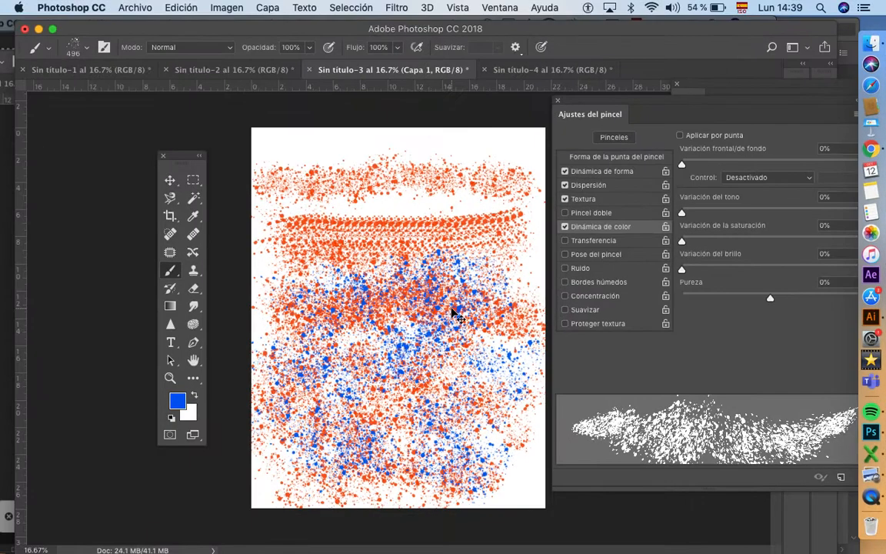
Add a new white-filled layer above Capa 1 and paint a blue splatter stroke across its upper half
{"action": "mouse_move", "coordinate": [584, 100]}
{"action": "left_mouse_down"}
{"action": "mouse_move", "coordinate": [633, 342]}
{"action": "mouse_move", "coordinate": [602, 307]}
{"action": "left_mouse_up"}
{"action": "left_click_drag", "start_coordinate": [722, 96], "coordinate": [540, 97]}
{"action": "left_click", "coordinate": [666, 339]}
{"action": "left_click", "coordinate": [183, 10]}
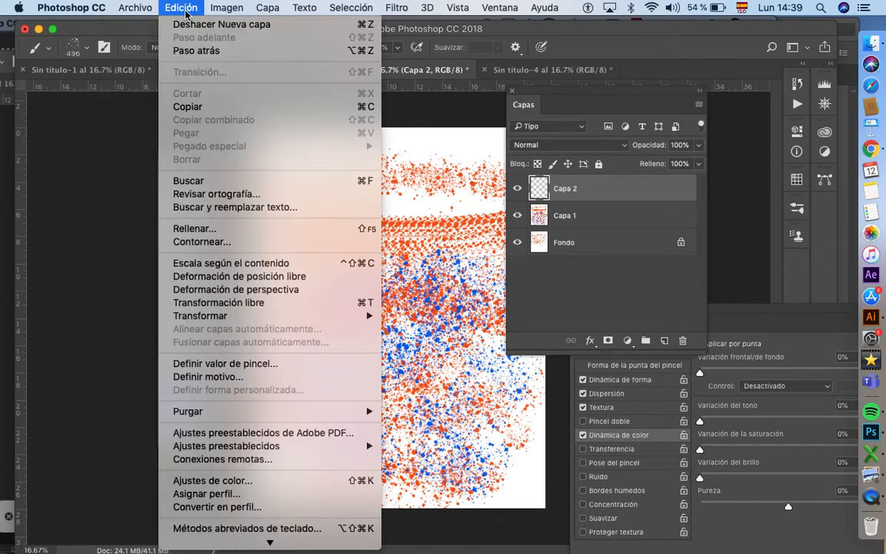
{"action": "left_click", "coordinate": [317, 129]}
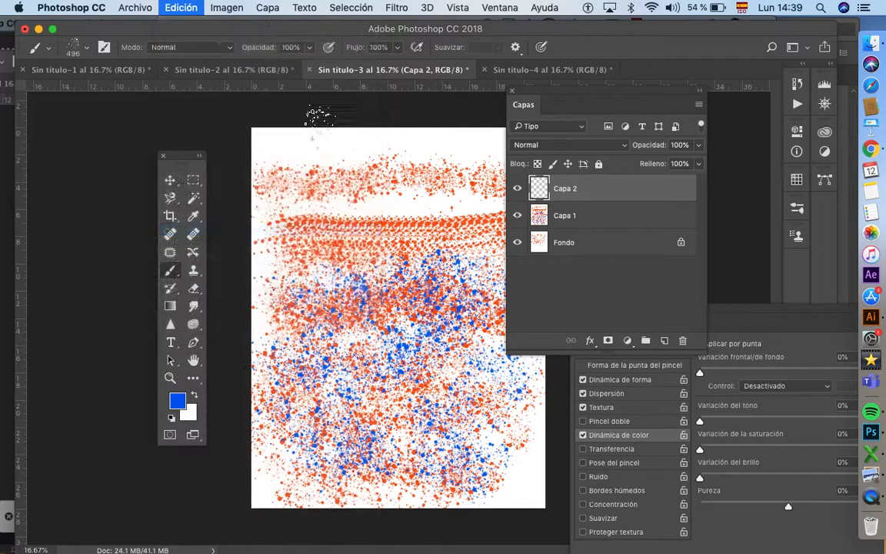
{"action": "left_click", "coordinate": [455, 206]}
{"action": "key", "text": "b"}
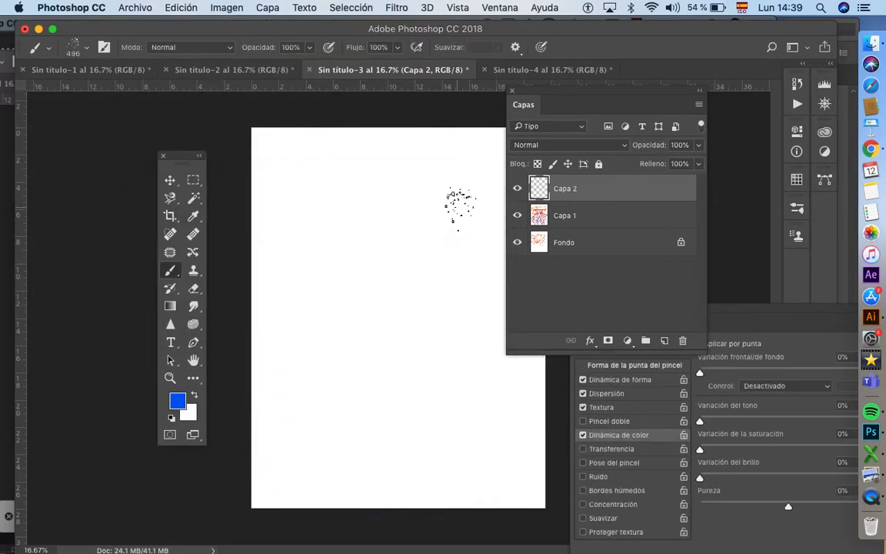
{"action": "mouse_move", "coordinate": [274, 216]}
{"action": "left_mouse_down"}
{"action": "mouse_move", "coordinate": [327, 230]}
{"action": "mouse_move", "coordinate": [356, 247]}
{"action": "mouse_move", "coordinate": [419, 225]}
{"action": "mouse_move", "coordinate": [475, 257]}
{"action": "mouse_move", "coordinate": [523, 252]}
{"action": "left_mouse_up"}
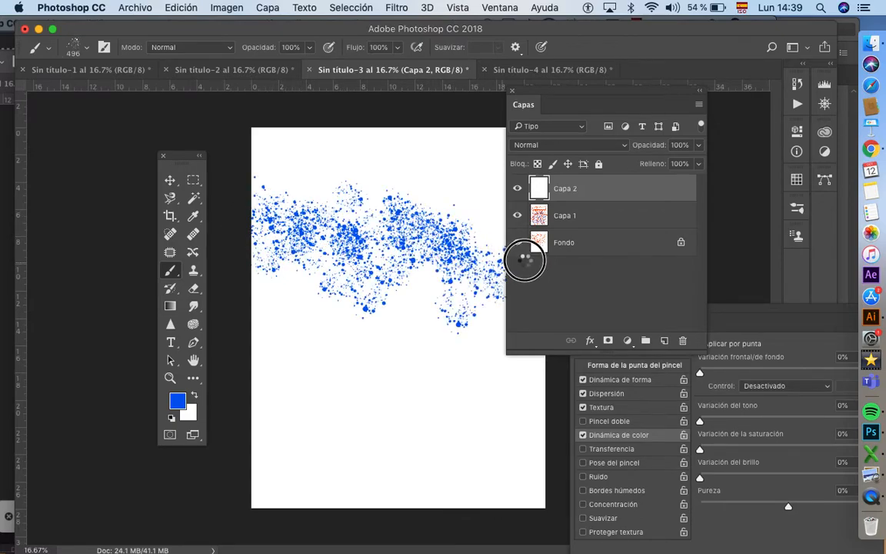
Set Variación del tono to 49% and Variación frontal/de fondo to 28%, and paint a second splatter stroke below the first
{"action": "left_click_drag", "start_coordinate": [562, 95], "coordinate": [529, 19]}
{"action": "left_click_drag", "start_coordinate": [625, 307], "coordinate": [531, 97]}
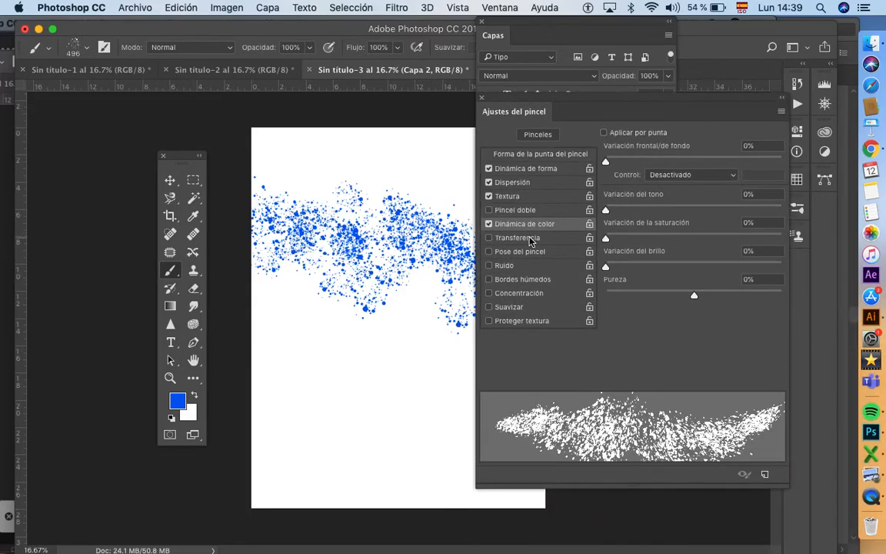
{"action": "left_click_drag", "start_coordinate": [607, 210], "coordinate": [674, 213]}
{"action": "left_click_drag", "start_coordinate": [674, 210], "coordinate": [693, 210]}
{"action": "left_click_drag", "start_coordinate": [607, 163], "coordinate": [655, 161]}
{"action": "mouse_move", "coordinate": [261, 360]}
{"action": "left_mouse_down"}
{"action": "mouse_move", "coordinate": [316, 346]}
{"action": "mouse_move", "coordinate": [376, 368]}
{"action": "mouse_move", "coordinate": [471, 377]}
{"action": "left_mouse_up"}
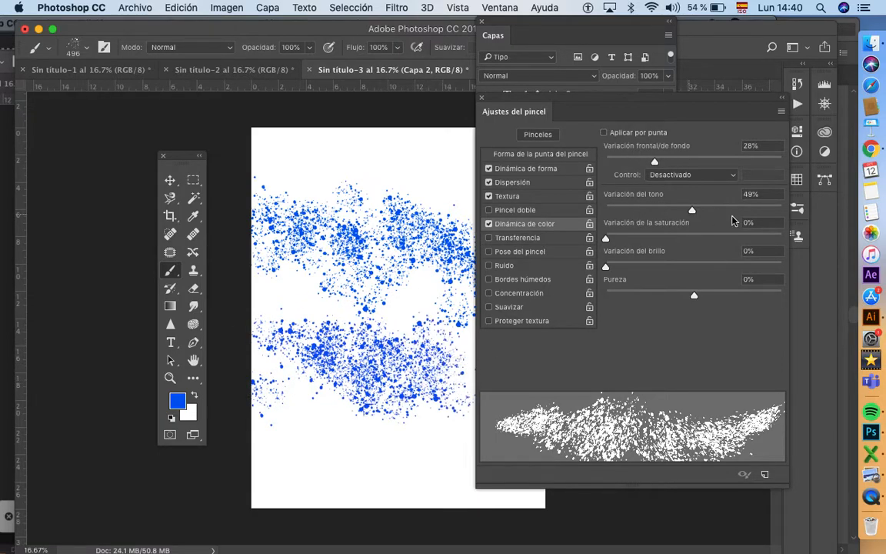
Set the Variación frontal/de fondo control to Presión de la pluma and Variación del brillo to 32%
{"action": "left_click", "coordinate": [734, 176]}
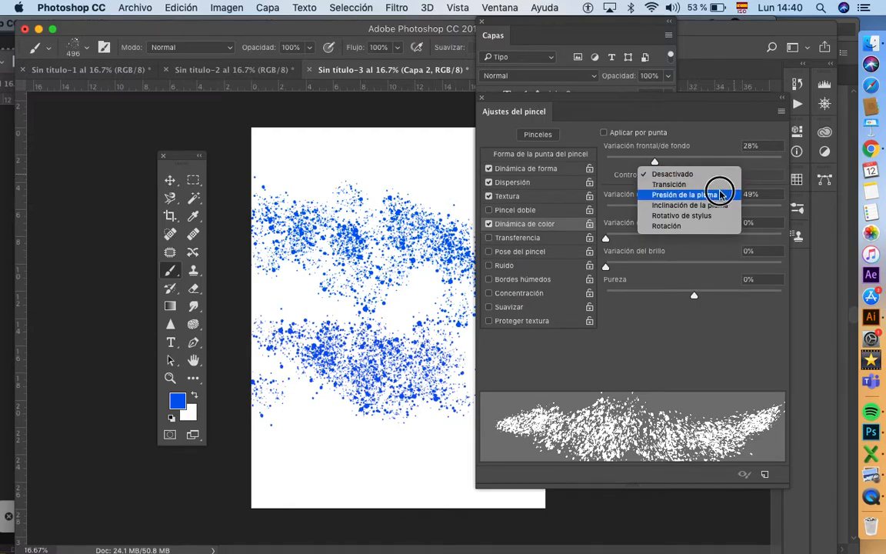
{"action": "left_click", "coordinate": [723, 195]}
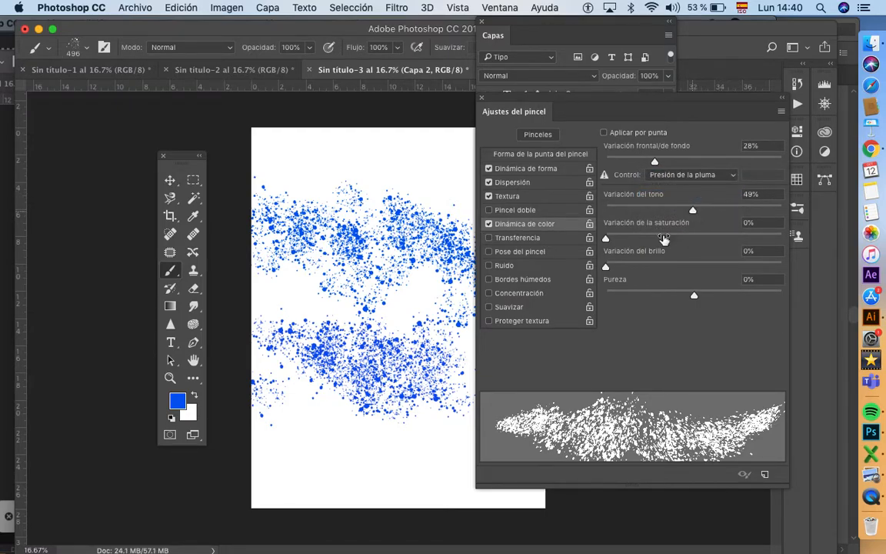
{"action": "left_click_drag", "start_coordinate": [606, 267], "coordinate": [661, 267]}
Paint multiple splatter strokes in varying hues over the uncovered part of the page on Capa 2
{"action": "mouse_move", "coordinate": [420, 296]}
{"action": "left_mouse_down"}
{"action": "mouse_move", "coordinate": [358, 312]}
{"action": "mouse_move", "coordinate": [286, 290]}
{"action": "mouse_move", "coordinate": [259, 303]}
{"action": "left_mouse_up"}
{"action": "mouse_move", "coordinate": [240, 189]}
{"action": "left_mouse_down"}
{"action": "mouse_move", "coordinate": [326, 188]}
{"action": "mouse_move", "coordinate": [415, 228]}
{"action": "left_mouse_up"}
{"action": "left_click_drag", "start_coordinate": [373, 443], "coordinate": [352, 386]}
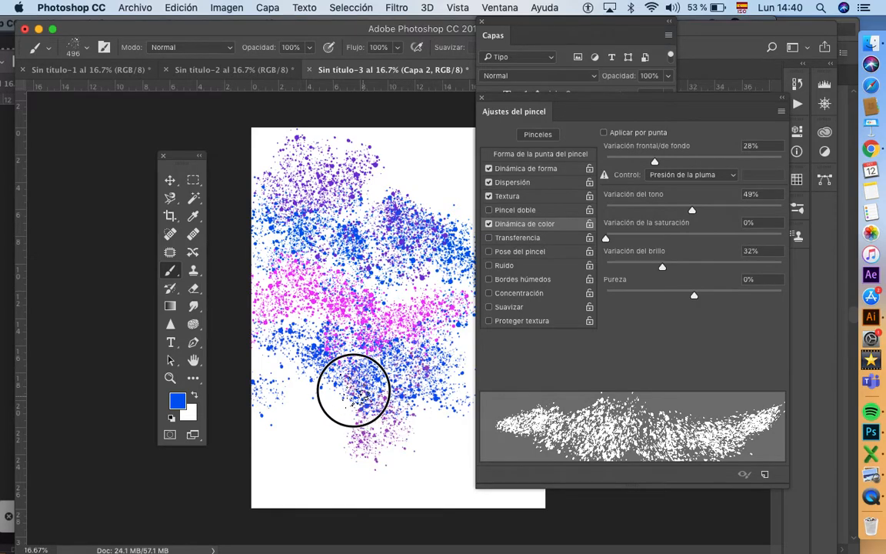
{"action": "mouse_move", "coordinate": [289, 423]}
{"action": "left_mouse_down"}
{"action": "mouse_move", "coordinate": [346, 484]}
{"action": "mouse_move", "coordinate": [408, 469]}
{"action": "left_mouse_up"}
{"action": "left_click_drag", "start_coordinate": [304, 234], "coordinate": [425, 319]}
{"action": "mouse_move", "coordinate": [400, 392]}
{"action": "left_mouse_down"}
{"action": "mouse_move", "coordinate": [439, 454]}
{"action": "mouse_move", "coordinate": [306, 354]}
{"action": "left_mouse_up"}
{"action": "mouse_move", "coordinate": [385, 158]}
{"action": "left_mouse_down"}
{"action": "mouse_move", "coordinate": [425, 198]}
{"action": "mouse_move", "coordinate": [413, 230]}
{"action": "left_mouse_up"}
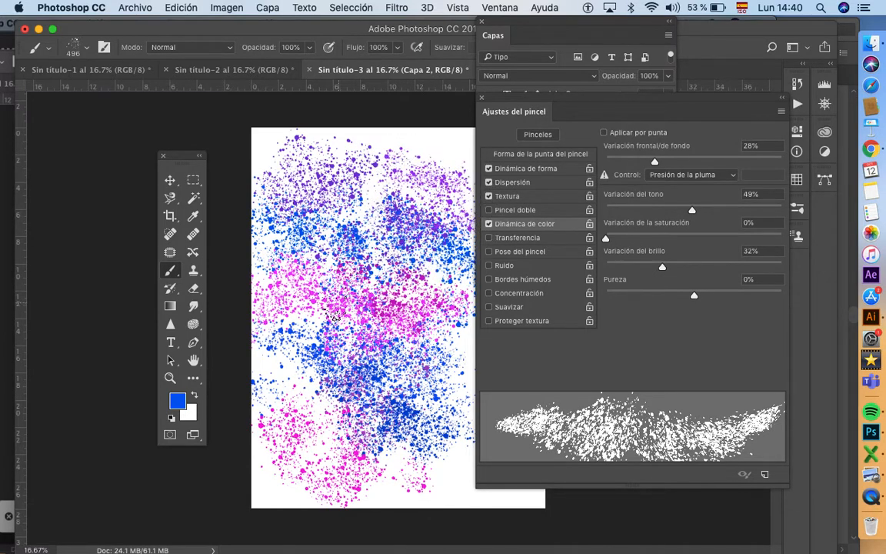
{"action": "mouse_move", "coordinate": [304, 316]}
{"action": "left_mouse_down"}
{"action": "mouse_move", "coordinate": [430, 307]}
{"action": "mouse_move", "coordinate": [459, 296]}
{"action": "left_mouse_up"}
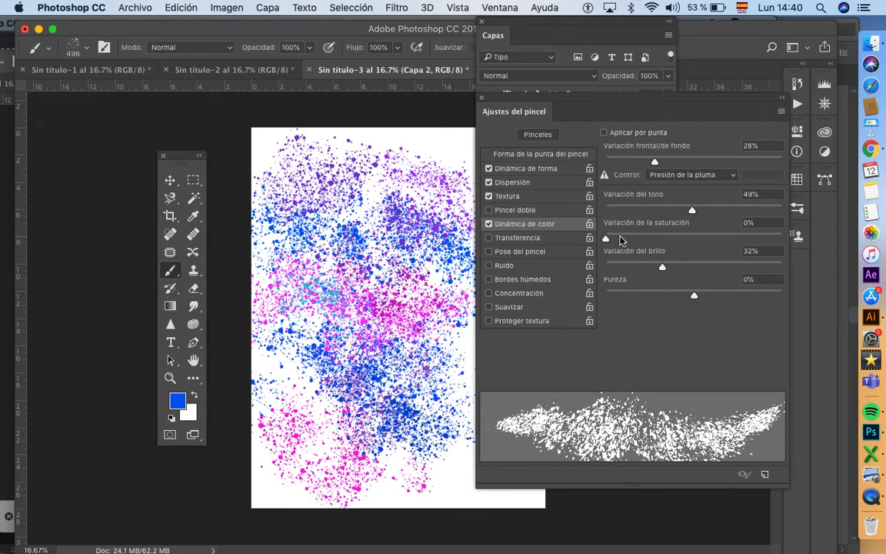
Set Variación de la saturación to 33% and Variación del tono to 59%, and paint more strokes on the lower half of the page
{"action": "left_click_drag", "start_coordinate": [609, 241], "coordinate": [709, 213]}
{"action": "mouse_move", "coordinate": [264, 353]}
{"action": "left_mouse_down"}
{"action": "mouse_move", "coordinate": [327, 376]}
{"action": "mouse_move", "coordinate": [363, 358]}
{"action": "mouse_move", "coordinate": [385, 339]}
{"action": "left_mouse_up"}
{"action": "mouse_move", "coordinate": [408, 458]}
{"action": "left_mouse_down"}
{"action": "mouse_move", "coordinate": [370, 457]}
{"action": "mouse_move", "coordinate": [329, 476]}
{"action": "mouse_move", "coordinate": [279, 461]}
{"action": "mouse_move", "coordinate": [278, 454]}
{"action": "mouse_move", "coordinate": [307, 452]}
{"action": "mouse_move", "coordinate": [347, 472]}
{"action": "mouse_move", "coordinate": [446, 495]}
{"action": "mouse_move", "coordinate": [442, 447]}
{"action": "mouse_move", "coordinate": [342, 408]}
{"action": "mouse_move", "coordinate": [300, 417]}
{"action": "mouse_move", "coordinate": [368, 390]}
{"action": "left_mouse_up"}
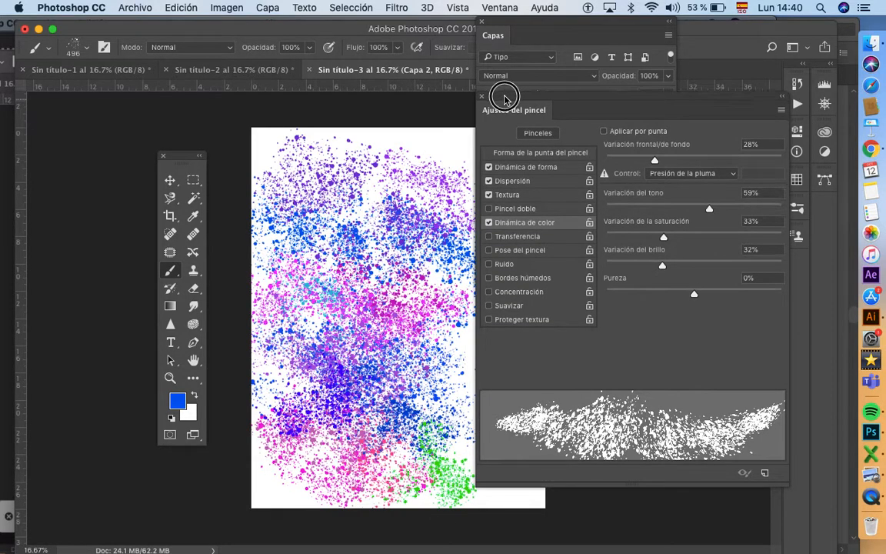
Uncover more of the page and fill it with further splatter strokes in varying colours, undoing one unwanted stroke
{"action": "left_click_drag", "start_coordinate": [504, 96], "coordinate": [589, 118]}
{"action": "left_click_drag", "start_coordinate": [509, 360], "coordinate": [461, 330]}
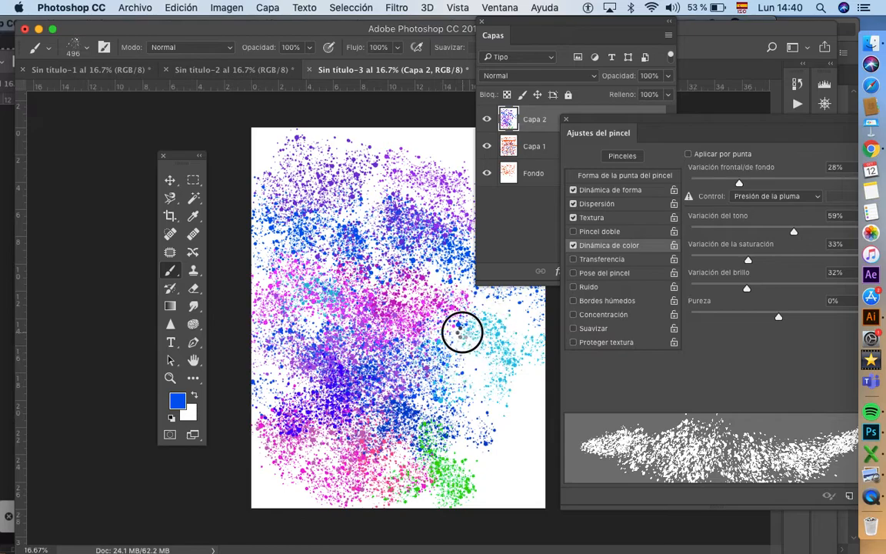
{"action": "mouse_move", "coordinate": [323, 331]}
{"action": "left_mouse_down"}
{"action": "mouse_move", "coordinate": [271, 369]}
{"action": "mouse_move", "coordinate": [299, 357]}
{"action": "mouse_move", "coordinate": [510, 427]}
{"action": "mouse_move", "coordinate": [500, 404]}
{"action": "mouse_move", "coordinate": [443, 399]}
{"action": "left_mouse_up"}
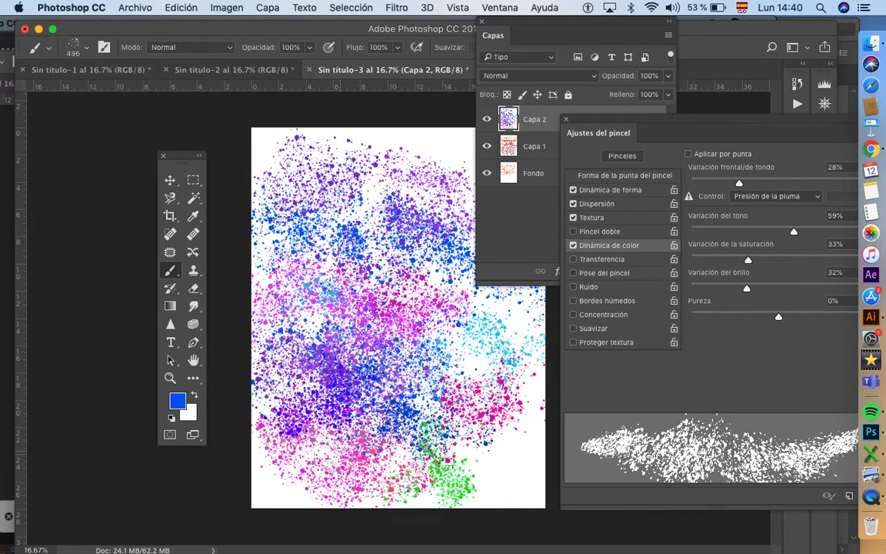
{"action": "mouse_move", "coordinate": [248, 435]}
{"action": "left_mouse_down"}
{"action": "mouse_move", "coordinate": [273, 481]}
{"action": "mouse_move", "coordinate": [333, 461]}
{"action": "mouse_move", "coordinate": [370, 467]}
{"action": "mouse_move", "coordinate": [358, 419]}
{"action": "mouse_move", "coordinate": [518, 460]}
{"action": "mouse_move", "coordinate": [484, 421]}
{"action": "left_mouse_up"}
{"action": "key", "text": "super+z"}
{"action": "mouse_move", "coordinate": [244, 300]}
{"action": "left_mouse_down"}
{"action": "mouse_move", "coordinate": [287, 316]}
{"action": "mouse_move", "coordinate": [321, 312]}
{"action": "mouse_move", "coordinate": [306, 237]}
{"action": "mouse_move", "coordinate": [422, 270]}
{"action": "mouse_move", "coordinate": [449, 325]}
{"action": "mouse_move", "coordinate": [408, 369]}
{"action": "left_mouse_up"}
{"action": "mouse_move", "coordinate": [333, 135]}
{"action": "left_mouse_down"}
{"action": "mouse_move", "coordinate": [355, 150]}
{"action": "mouse_move", "coordinate": [413, 153]}
{"action": "mouse_move", "coordinate": [436, 179]}
{"action": "left_mouse_up"}
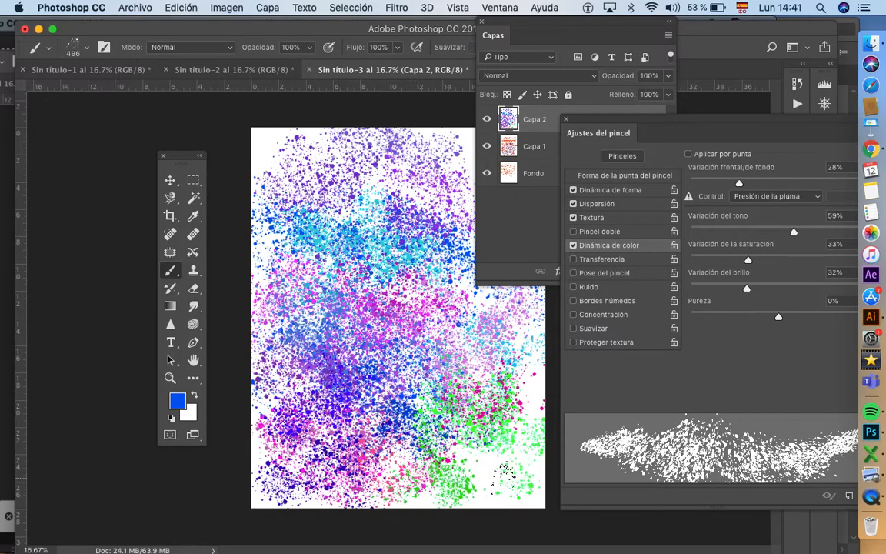
{"action": "left_click_drag", "start_coordinate": [504, 471], "coordinate": [451, 411]}
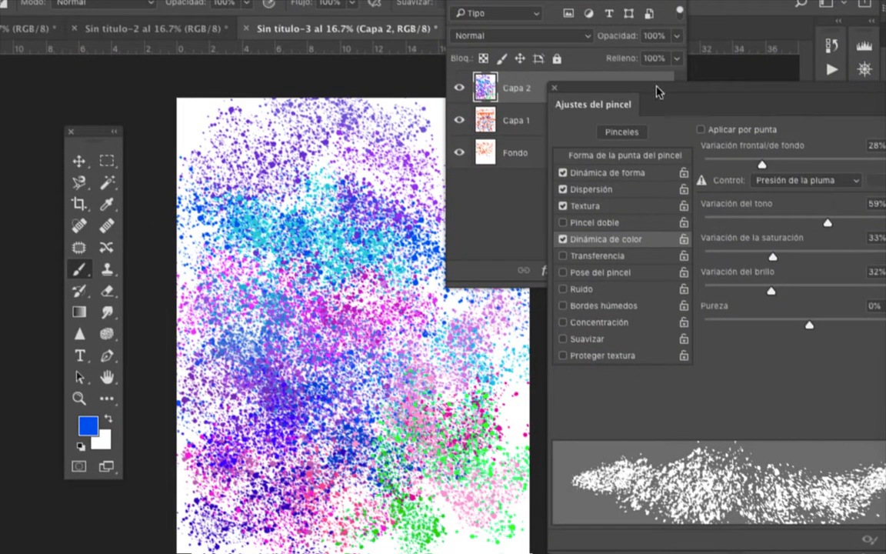
Toggle Dinámica de color off and back on, and turn on Transferencia, Pincel doble and Pose del pincel for the brush
{"action": "left_click_drag", "start_coordinate": [659, 94], "coordinate": [405, 132]}
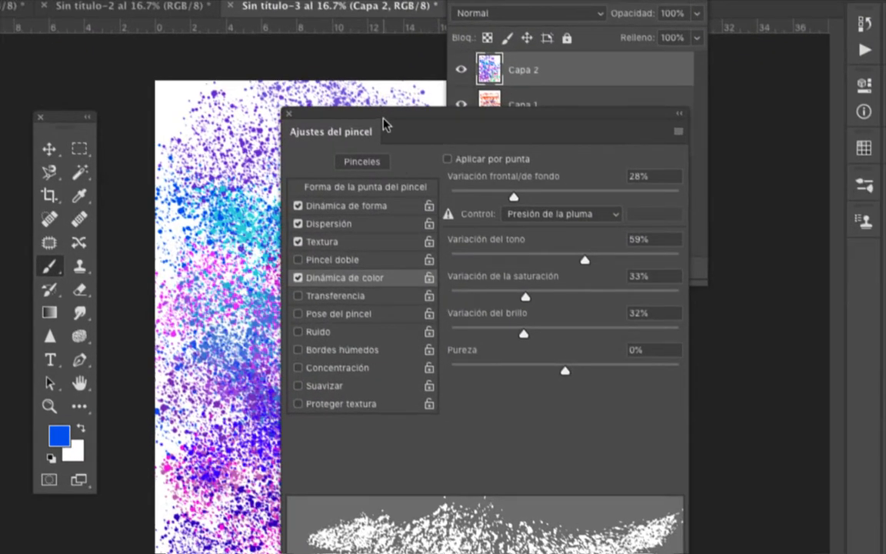
{"action": "left_click_drag", "start_coordinate": [389, 89], "coordinate": [406, 44]}
{"action": "left_click", "coordinate": [317, 203]}
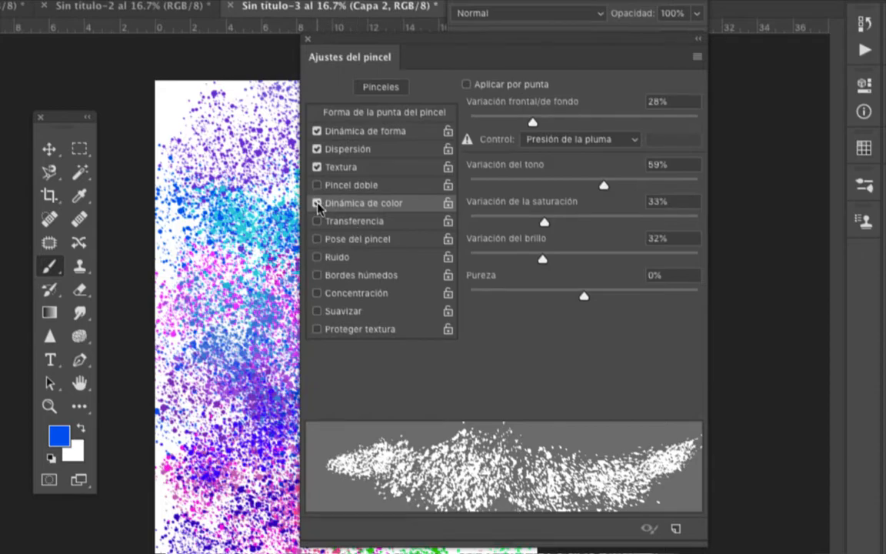
{"action": "left_click", "coordinate": [318, 203]}
{"action": "left_click", "coordinate": [318, 221]}
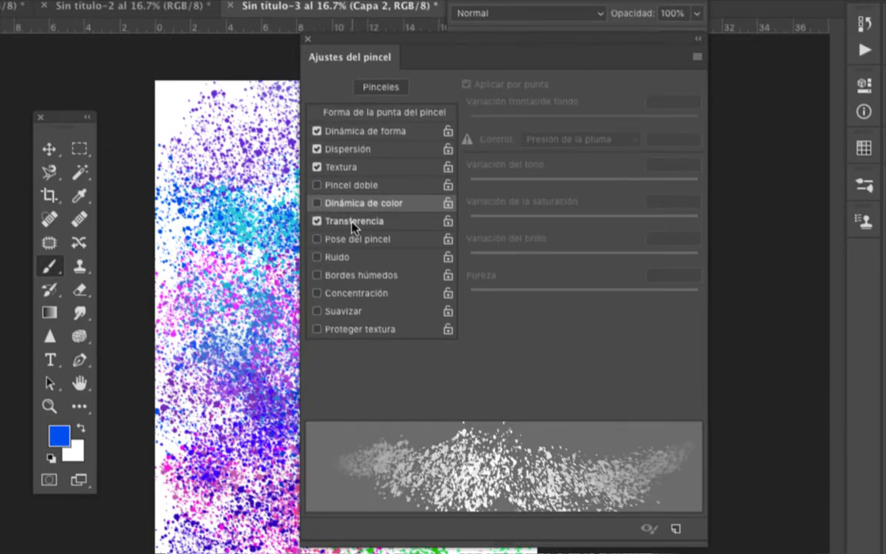
{"action": "left_click", "coordinate": [316, 203]}
{"action": "left_click", "coordinate": [317, 185]}
{"action": "left_click", "coordinate": [317, 239]}
{"action": "left_click", "coordinate": [381, 240]}
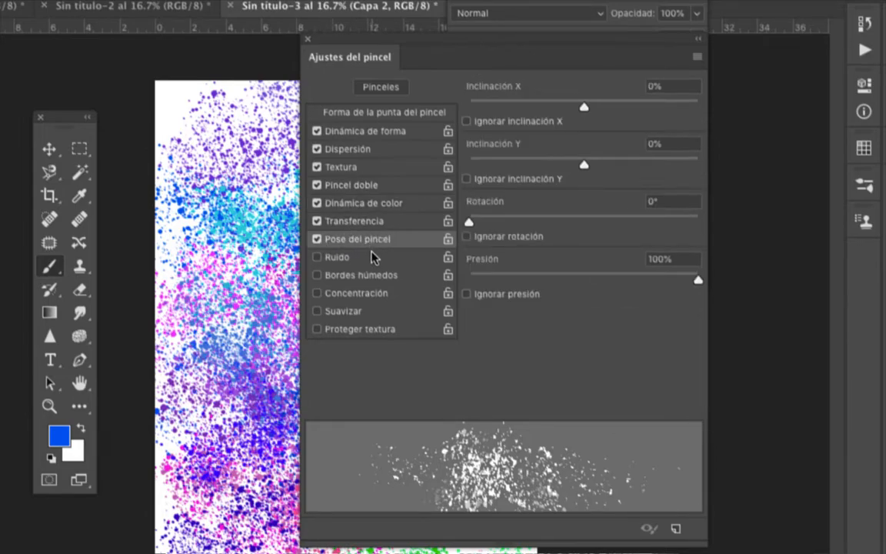
Toggle Ruido on and off, and turn on Bordes húmedos and Concentración for the brush
{"action": "left_click", "coordinate": [374, 256]}
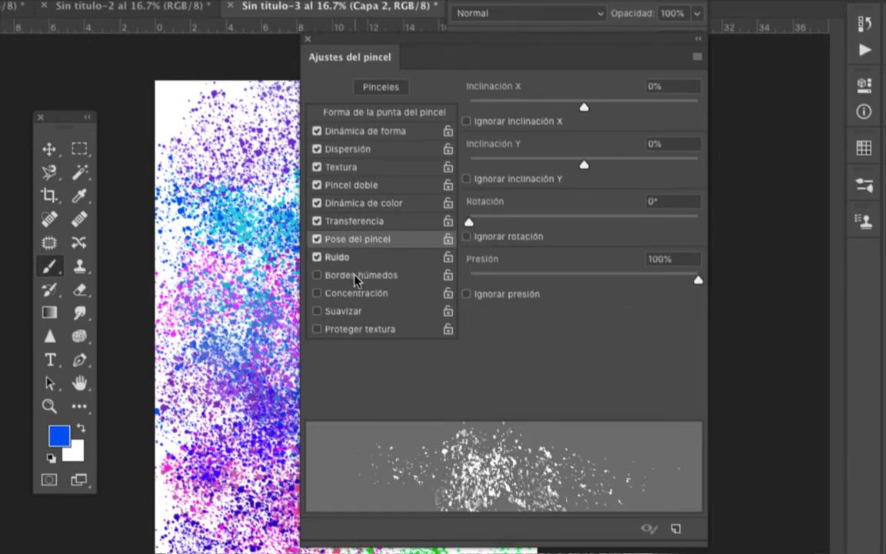
{"action": "left_click", "coordinate": [385, 257]}
{"action": "left_click", "coordinate": [380, 276]}
{"action": "left_click", "coordinate": [316, 293]}
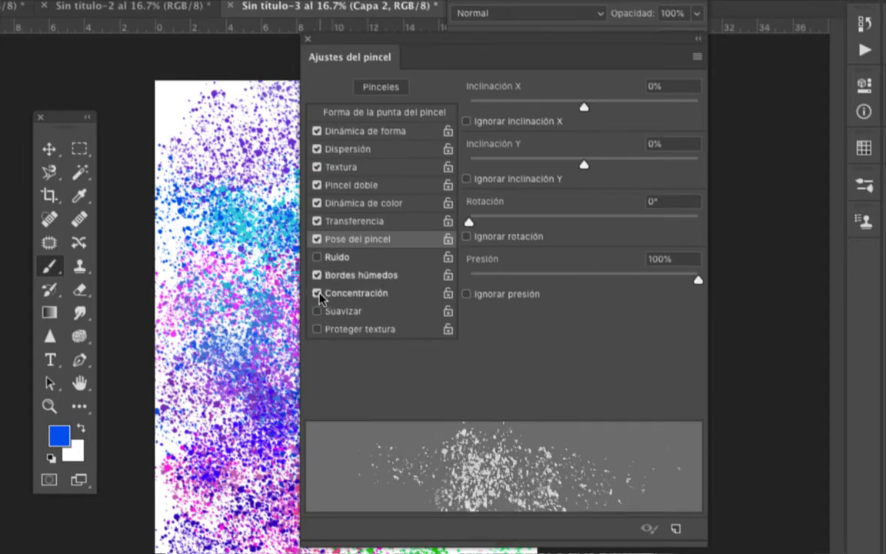
Turn on Proteger textura and Ruido, toggle Pose del pincel off and on, and review the Transferencia and Dinámica de color options
{"action": "left_click", "coordinate": [316, 310]}
{"action": "left_click", "coordinate": [382, 331]}
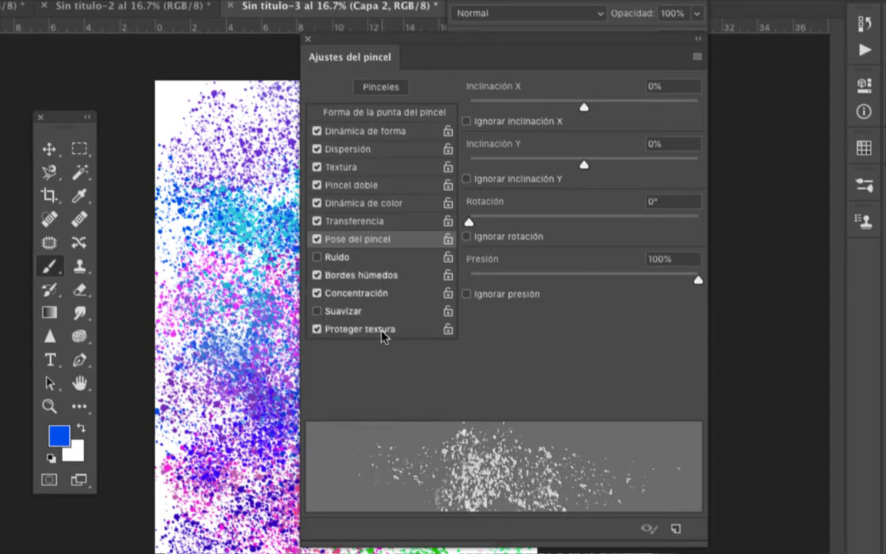
{"action": "left_click", "coordinate": [318, 241]}
{"action": "left_click", "coordinate": [354, 257]}
{"action": "left_click", "coordinate": [394, 265]}
{"action": "left_click", "coordinate": [316, 240]}
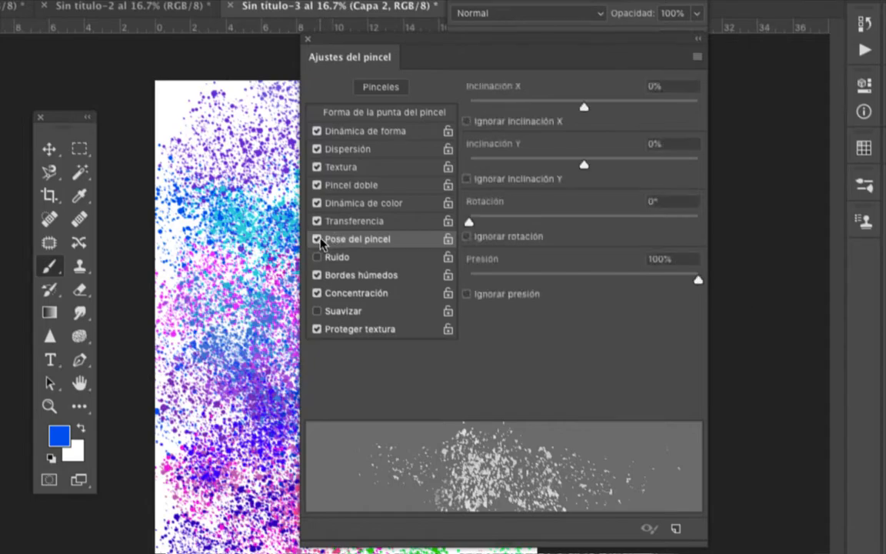
{"action": "left_click", "coordinate": [359, 223]}
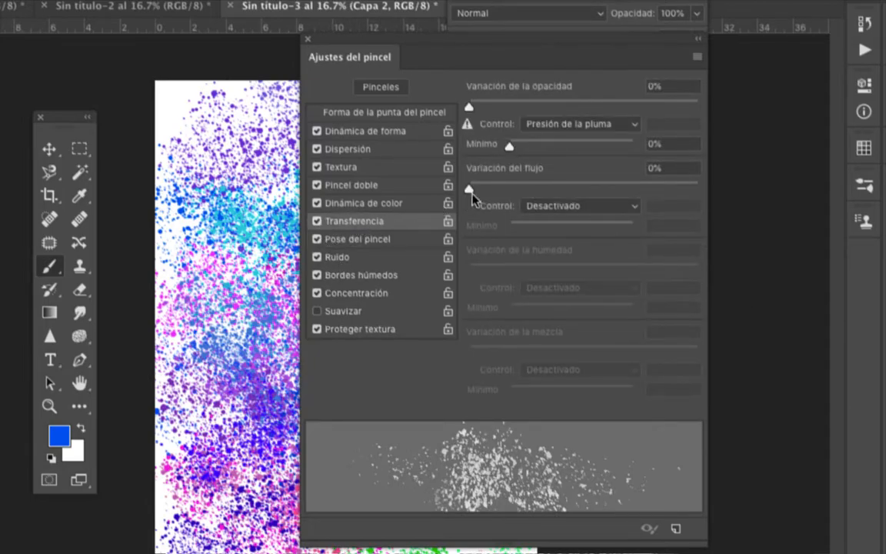
{"action": "left_click", "coordinate": [409, 205]}
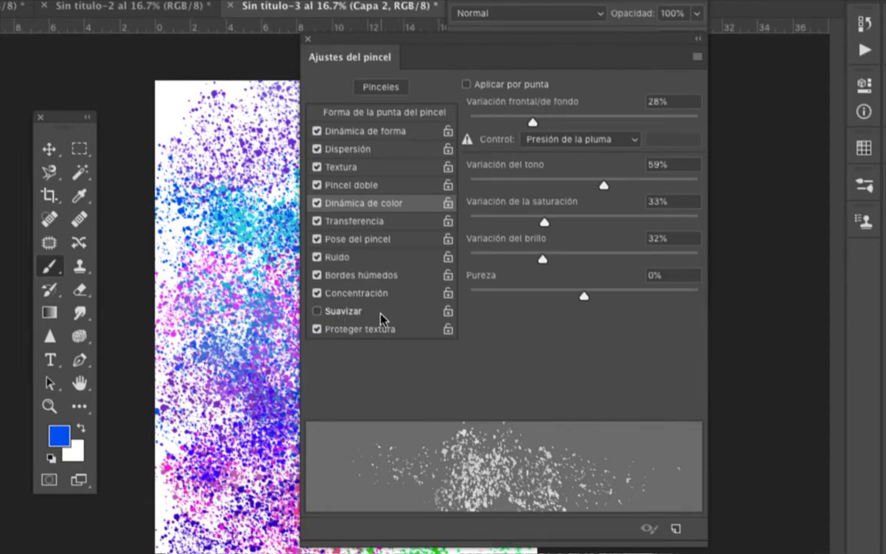
Turn off Proteger textura, Concentración, Bordes húmedos, Ruido, Dinámica de forma, Dispersión and Dinámica de color, and show the Pose del pincel options
{"action": "left_click", "coordinate": [315, 330]}
{"action": "left_click", "coordinate": [317, 293]}
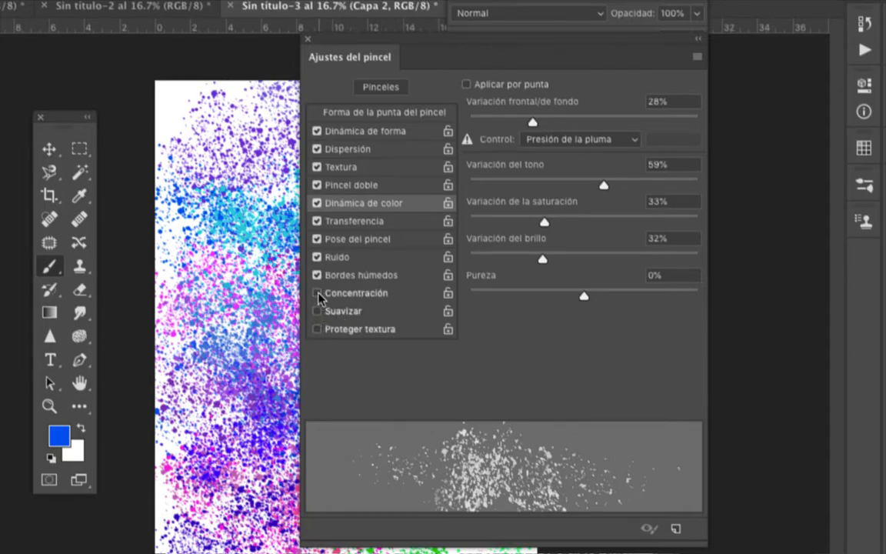
{"action": "left_click", "coordinate": [317, 277]}
{"action": "left_click", "coordinate": [394, 256]}
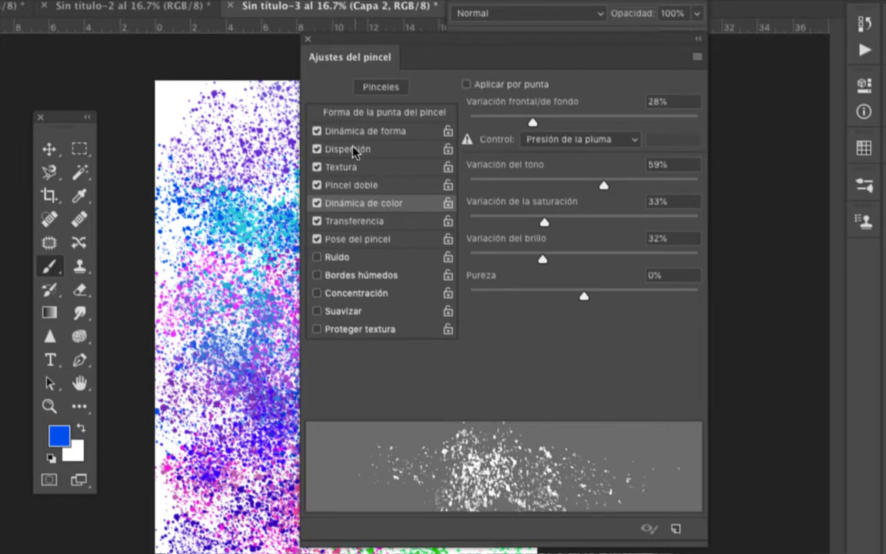
{"action": "left_click", "coordinate": [317, 130]}
{"action": "left_click", "coordinate": [316, 149]}
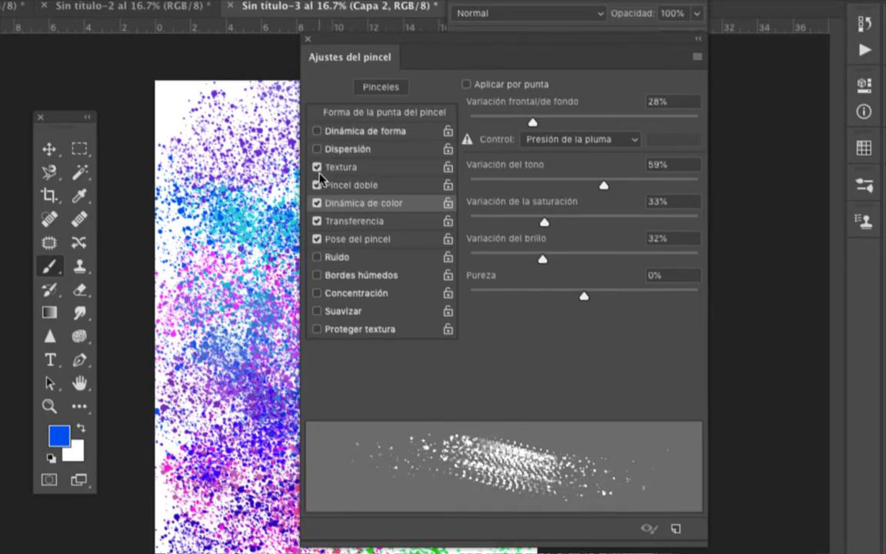
{"action": "left_click", "coordinate": [317, 203]}
{"action": "left_click", "coordinate": [354, 242]}
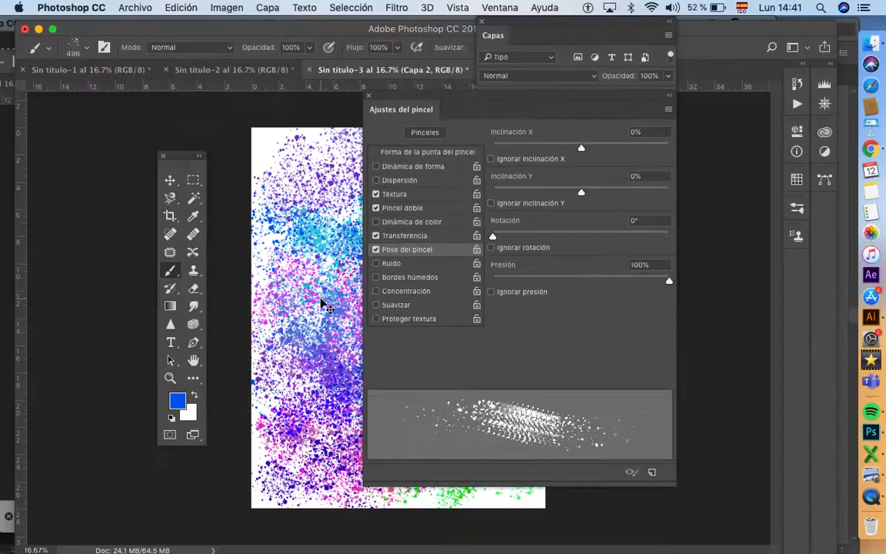
Move the brush settings off the page, add a new layer above Capa 2, and fill it with white at 100% opacity
{"action": "left_click_drag", "start_coordinate": [412, 93], "coordinate": [600, 144]}
{"action": "left_click_drag", "start_coordinate": [536, 24], "coordinate": [409, 53]}
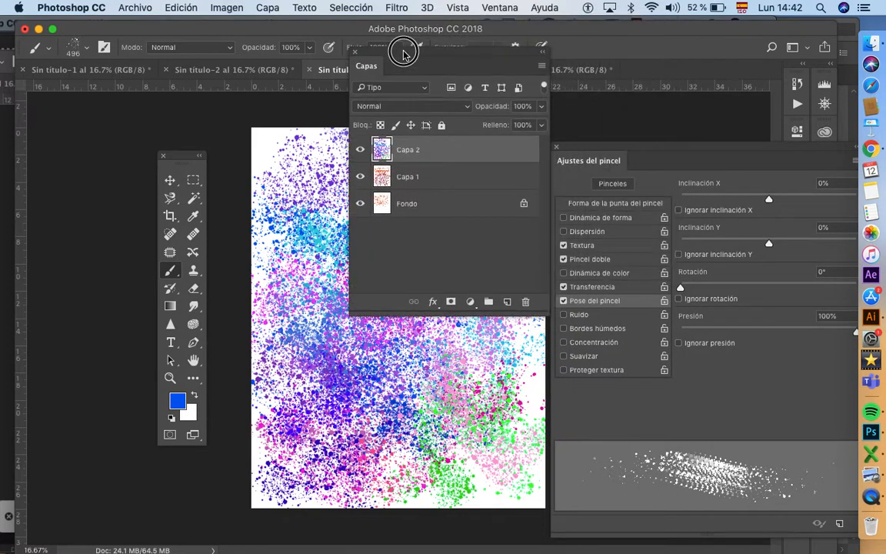
{"action": "left_click", "coordinate": [507, 301]}
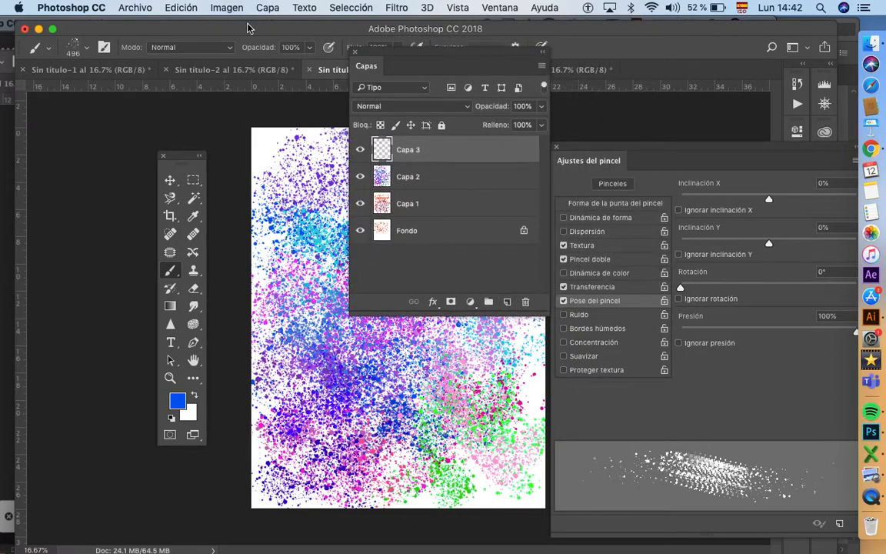
{"action": "left_click", "coordinate": [181, 7]}
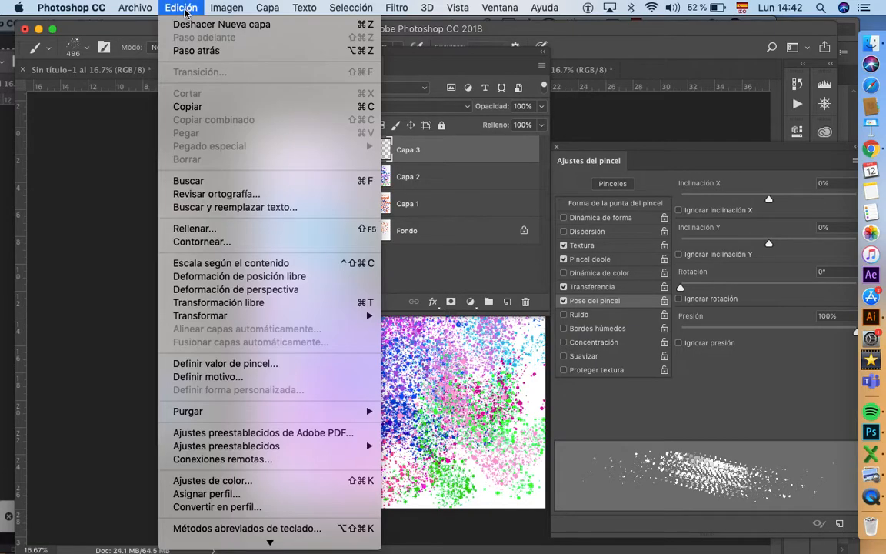
{"action": "left_click", "coordinate": [239, 229]}
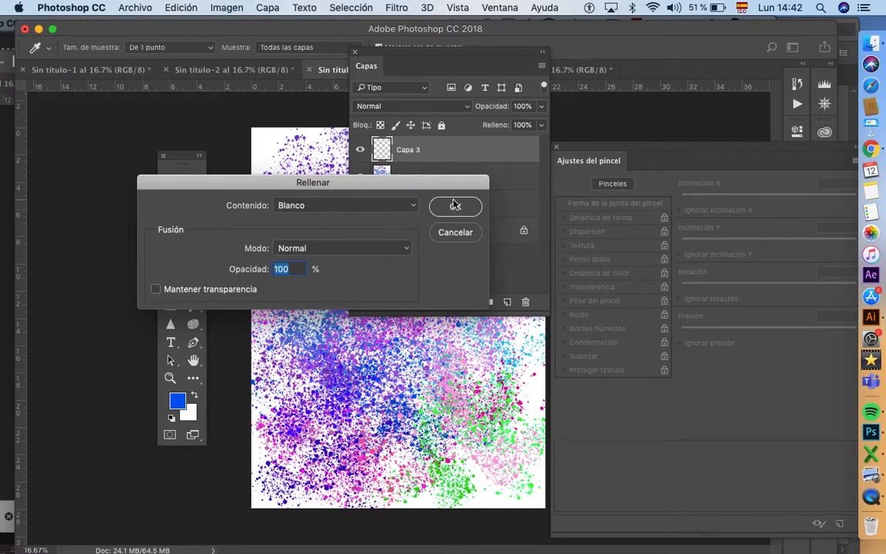
{"action": "left_click", "coordinate": [455, 204]}
Clear the layer list from the upper page area and paint a wavy blue splatter stroke across the top of the page
{"action": "left_click_drag", "start_coordinate": [382, 55], "coordinate": [131, 343]}
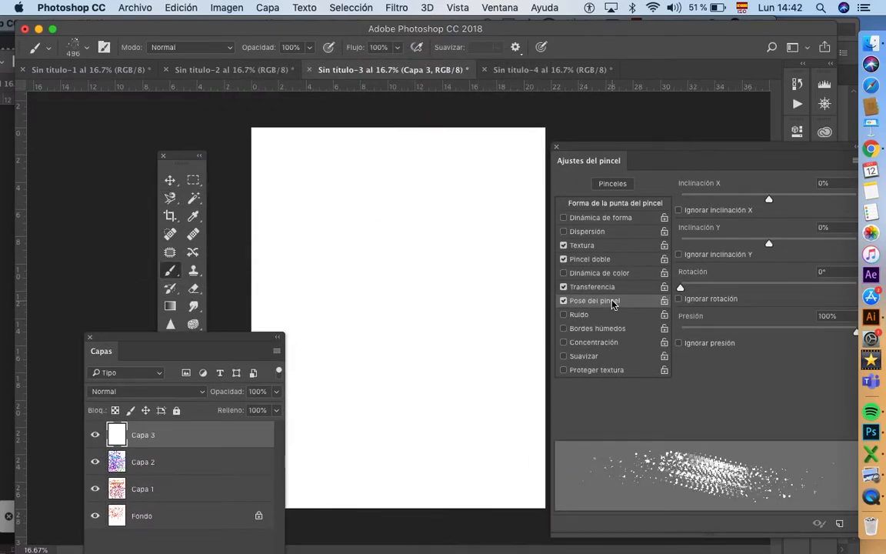
{"action": "left_click_drag", "start_coordinate": [158, 336], "coordinate": [443, 318]}
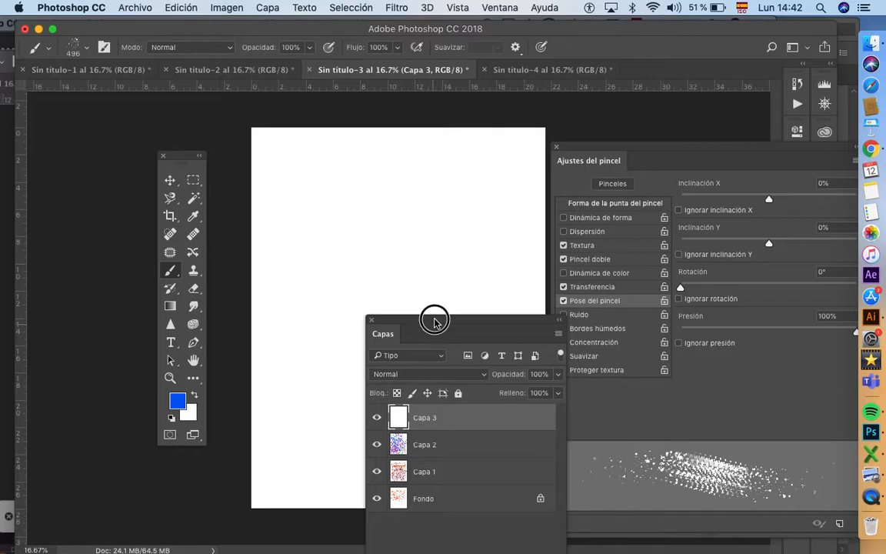
{"action": "left_click_drag", "start_coordinate": [435, 322], "coordinate": [176, 301]}
{"action": "mouse_move", "coordinate": [221, 176]}
{"action": "left_mouse_down"}
{"action": "mouse_move", "coordinate": [316, 194]}
{"action": "mouse_move", "coordinate": [418, 182]}
{"action": "mouse_move", "coordinate": [499, 188]}
{"action": "mouse_move", "coordinate": [548, 172]}
{"action": "left_mouse_up"}
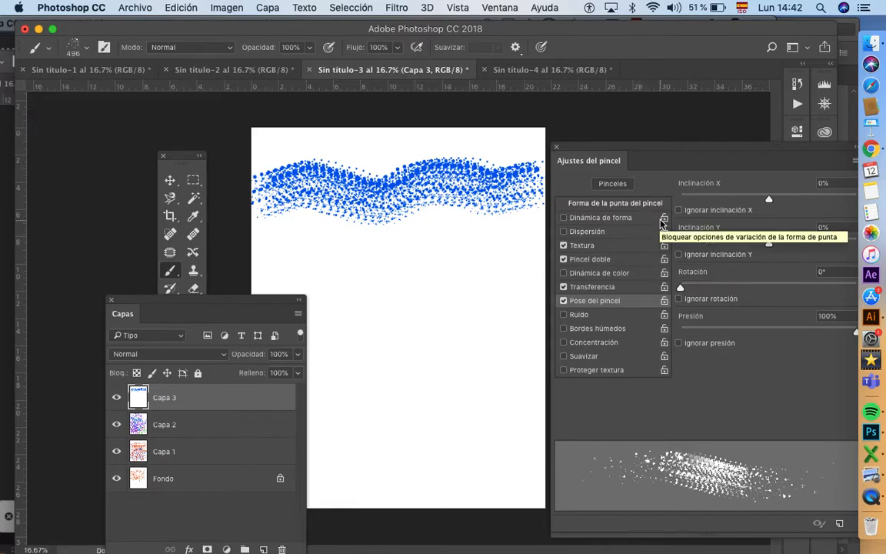
Turn on Dispersión, paint a scattered stroke below the first one, and raise Cantidad to paint a denser patch over it
{"action": "left_click", "coordinate": [623, 231]}
{"action": "mouse_move", "coordinate": [304, 254]}
{"action": "left_mouse_down"}
{"action": "mouse_move", "coordinate": [281, 230]}
{"action": "mouse_move", "coordinate": [267, 243]}
{"action": "mouse_move", "coordinate": [356, 262]}
{"action": "mouse_move", "coordinate": [425, 261]}
{"action": "mouse_move", "coordinate": [477, 215]}
{"action": "left_mouse_up"}
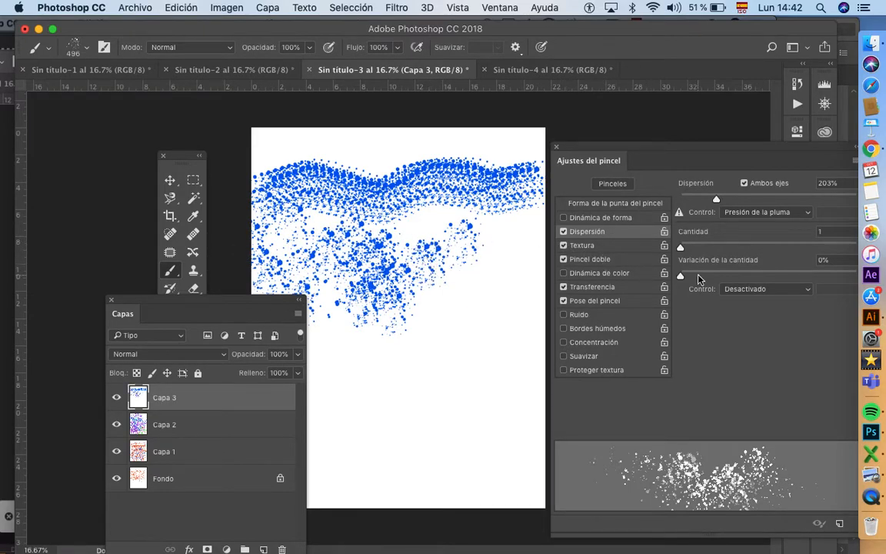
{"action": "left_click_drag", "start_coordinate": [682, 248], "coordinate": [715, 248]}
{"action": "mouse_move", "coordinate": [504, 284]}
{"action": "left_mouse_down"}
{"action": "mouse_move", "coordinate": [405, 287]}
{"action": "mouse_move", "coordinate": [371, 273]}
{"action": "mouse_move", "coordinate": [400, 273]}
{"action": "left_mouse_up"}
{"action": "left_click_drag", "start_coordinate": [245, 311], "coordinate": [178, 314]}
Set the brush pose to Inclinación X -68% and Y -65%, both ignored, with Rotación 176° and Presión 43%
{"action": "left_click", "coordinate": [600, 301]}
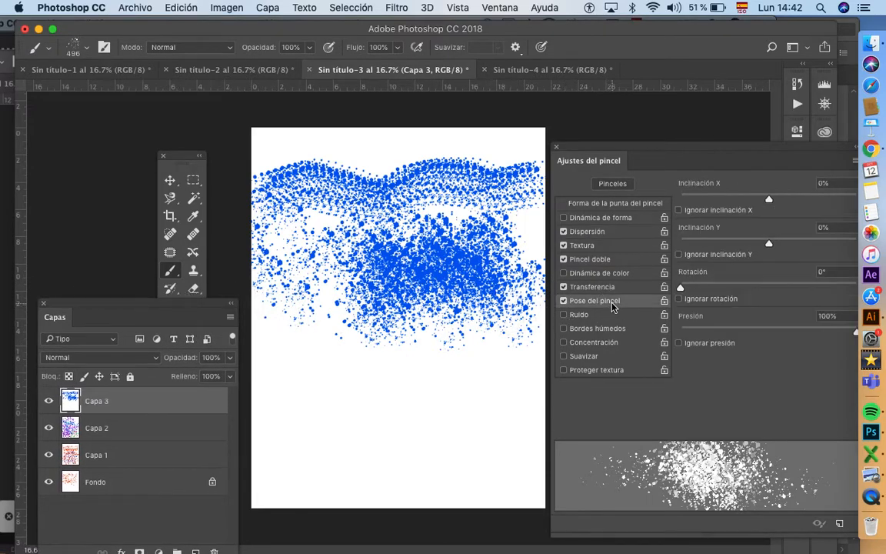
{"action": "left_click_drag", "start_coordinate": [680, 289], "coordinate": [767, 287]}
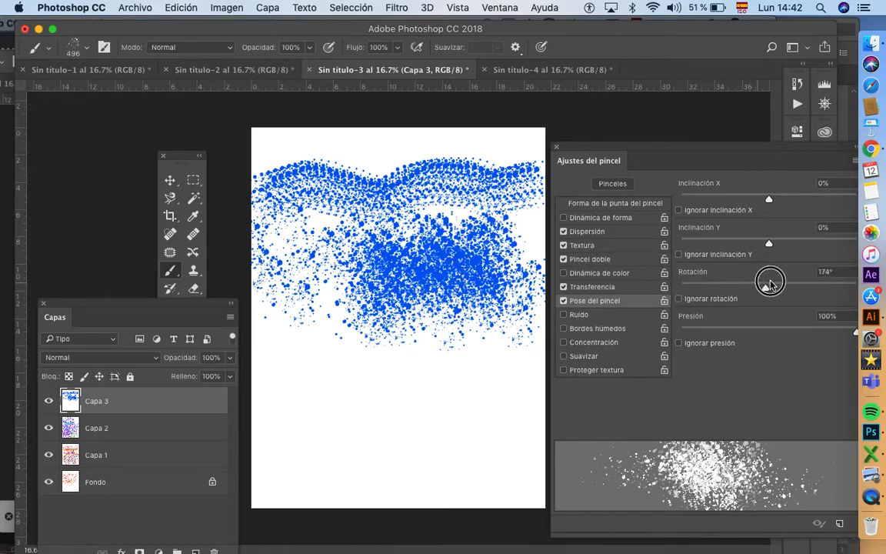
{"action": "left_click_drag", "start_coordinate": [769, 245], "coordinate": [712, 253]}
{"action": "left_click", "coordinate": [712, 254]}
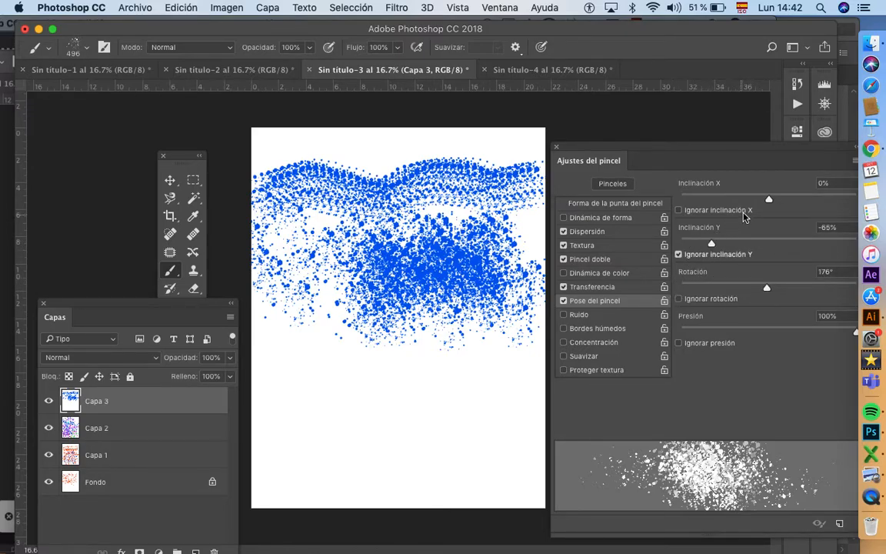
{"action": "left_click_drag", "start_coordinate": [771, 200], "coordinate": [712, 205]}
{"action": "left_click", "coordinate": [700, 302]}
{"action": "left_click", "coordinate": [735, 306]}
{"action": "left_click_drag", "start_coordinate": [757, 181], "coordinate": [624, 171]}
{"action": "left_click_drag", "start_coordinate": [725, 327], "coordinate": [623, 341]}
Paint lighter blue splatter strokes across the lower part of the page, moving the brush settings clear of it
{"action": "left_click_drag", "start_coordinate": [277, 377], "coordinate": [355, 412]}
{"action": "left_click_drag", "start_coordinate": [433, 151], "coordinate": [547, 177]}
{"action": "mouse_move", "coordinate": [439, 376]}
{"action": "left_mouse_down"}
{"action": "mouse_move", "coordinate": [421, 421]}
{"action": "mouse_move", "coordinate": [465, 409]}
{"action": "mouse_move", "coordinate": [362, 370]}
{"action": "mouse_move", "coordinate": [316, 380]}
{"action": "mouse_move", "coordinate": [310, 404]}
{"action": "mouse_move", "coordinate": [281, 408]}
{"action": "mouse_move", "coordinate": [287, 451]}
{"action": "mouse_move", "coordinate": [386, 454]}
{"action": "mouse_move", "coordinate": [405, 507]}
{"action": "mouse_move", "coordinate": [385, 462]}
{"action": "mouse_move", "coordinate": [347, 465]}
{"action": "mouse_move", "coordinate": [238, 365]}
{"action": "left_mouse_up"}
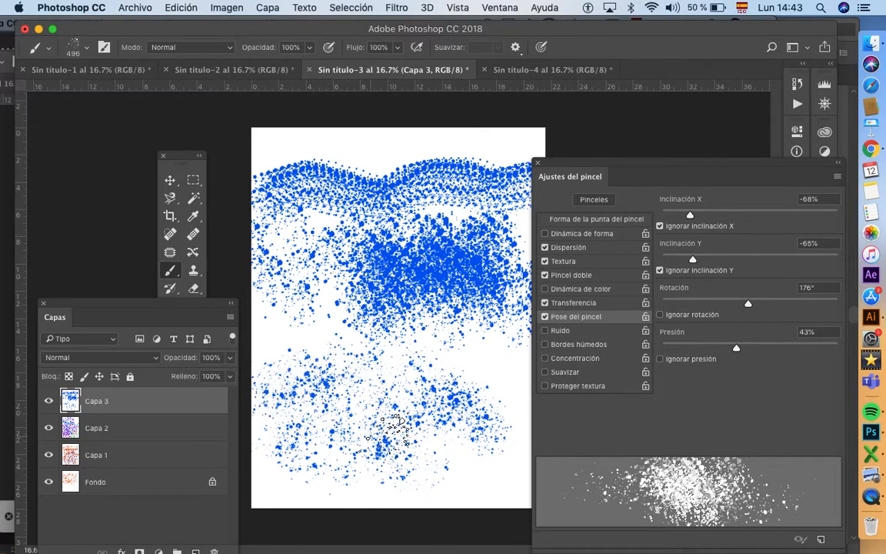
{"action": "left_click_drag", "start_coordinate": [566, 169], "coordinate": [609, 138]}
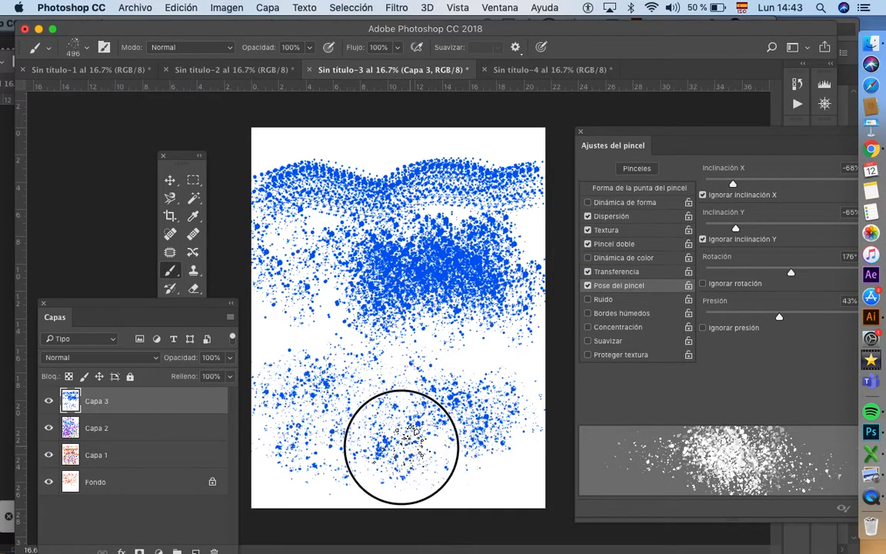
{"action": "mouse_move", "coordinate": [263, 453]}
{"action": "left_mouse_down"}
{"action": "mouse_move", "coordinate": [413, 470]}
{"action": "mouse_move", "coordinate": [515, 459]}
{"action": "mouse_move", "coordinate": [522, 391]}
{"action": "left_mouse_up"}
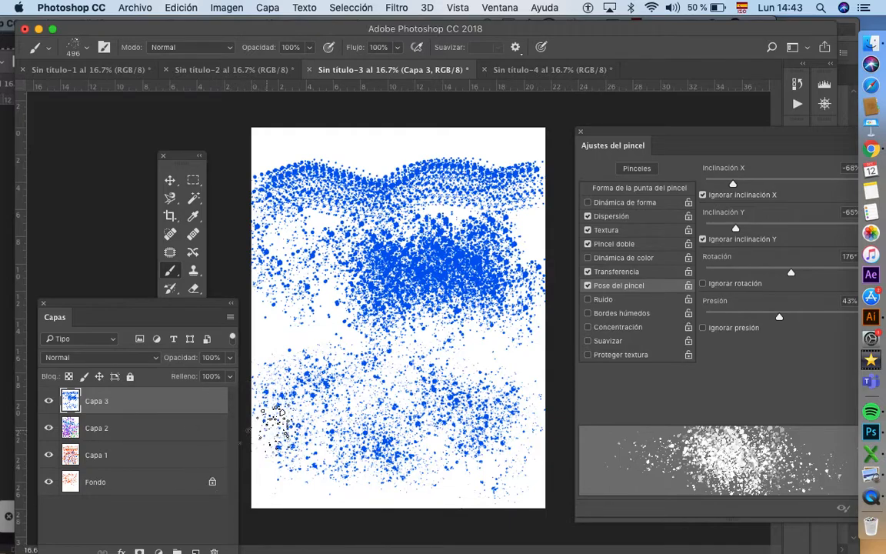
Turn on Dinámica de forma, show the Forma de la punta del pincel options, and rearrange the layer list and brush settings
{"action": "mouse_move", "coordinate": [72, 312]}
{"action": "left_mouse_down"}
{"action": "mouse_move", "coordinate": [146, 306]}
{"action": "mouse_move", "coordinate": [376, 198]}
{"action": "mouse_move", "coordinate": [50, 221]}
{"action": "mouse_move", "coordinate": [617, 206]}
{"action": "mouse_move", "coordinate": [669, 267]}
{"action": "mouse_move", "coordinate": [436, 279]}
{"action": "left_mouse_up"}
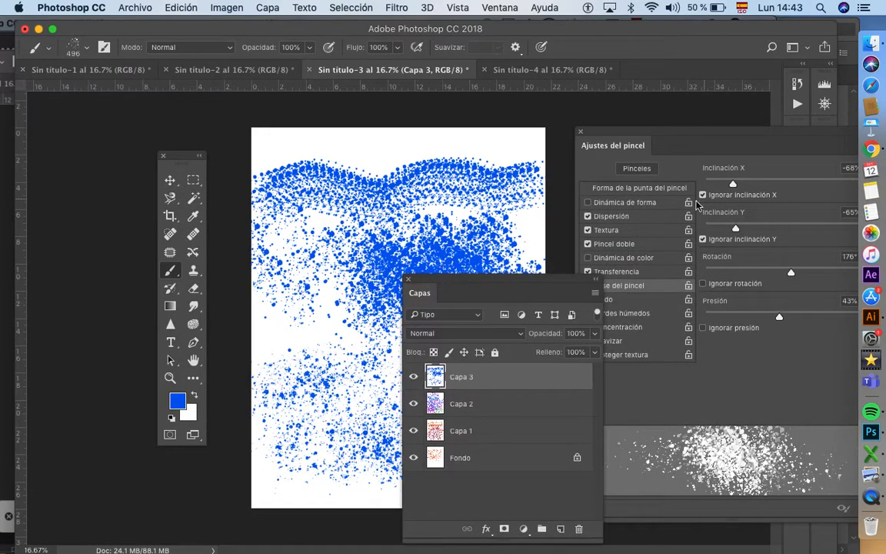
{"action": "left_click", "coordinate": [597, 203]}
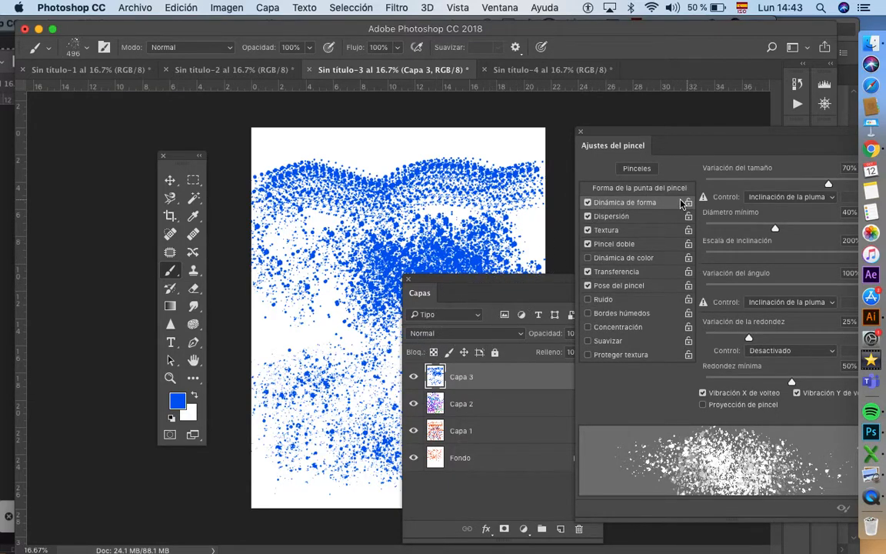
{"action": "left_click", "coordinate": [641, 188]}
{"action": "left_click_drag", "start_coordinate": [644, 132], "coordinate": [496, 129]}
{"action": "mouse_move", "coordinate": [729, 208]}
{"action": "left_mouse_down"}
{"action": "mouse_move", "coordinate": [730, 225]}
{"action": "mouse_move", "coordinate": [700, 142]}
{"action": "left_mouse_up"}
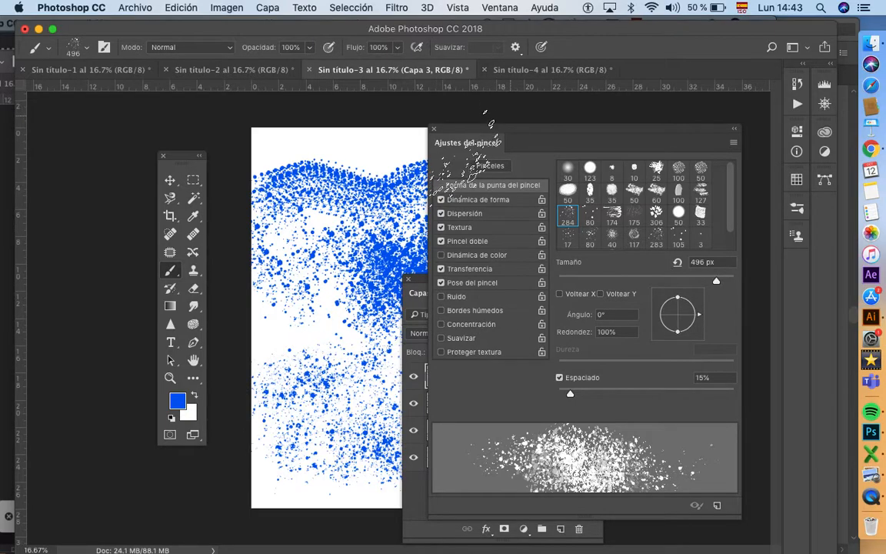
{"action": "left_click_drag", "start_coordinate": [519, 127], "coordinate": [654, 126]}
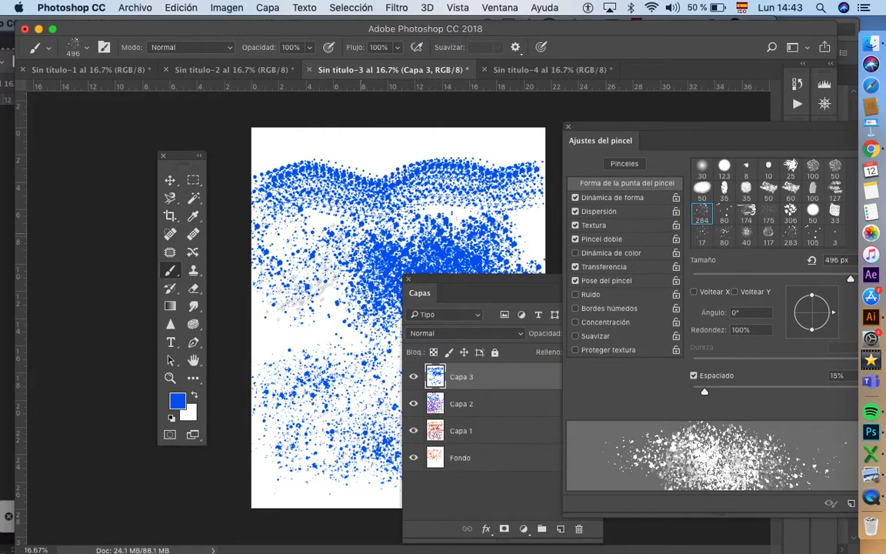
Browse the brush presets from the canvas and collapse the expanded Pinceles generales, Pinceles secos and Pinceles de efectos especiales folders
{"action": "right_click", "coordinate": [324, 224]}
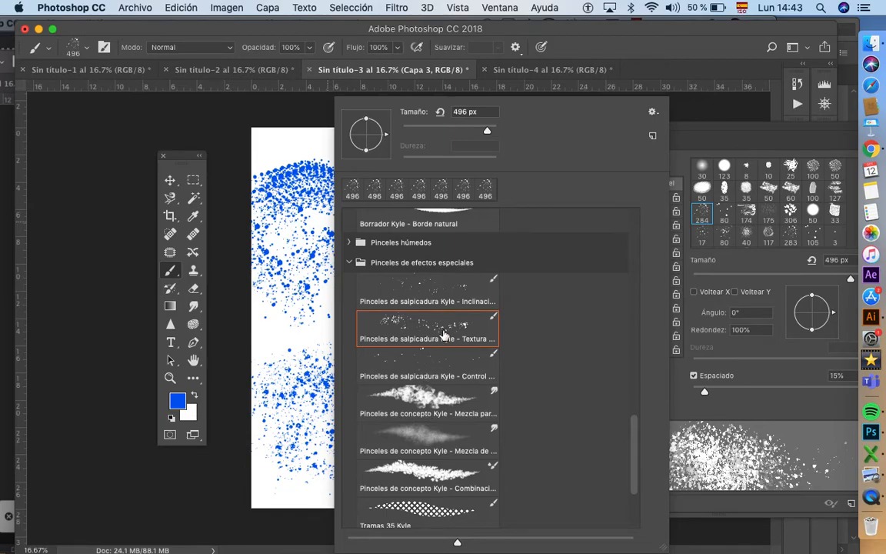
{"action": "scroll", "coordinate": [444, 448], "scroll_direction": "down", "scroll_amount": 3}
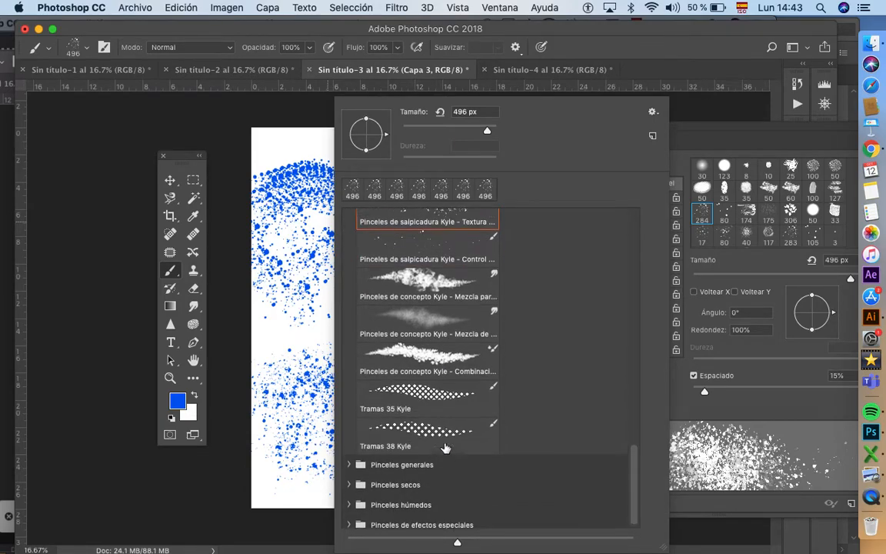
{"action": "scroll", "coordinate": [445, 448], "scroll_direction": "up", "scroll_amount": 8}
{"action": "scroll", "coordinate": [445, 448], "scroll_direction": "up", "scroll_amount": 10}
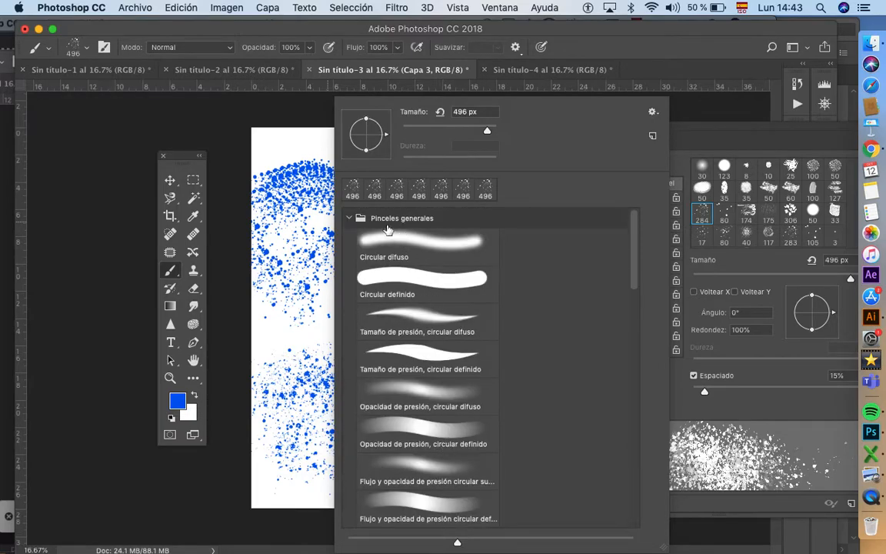
{"action": "left_click", "coordinate": [346, 219]}
{"action": "scroll", "coordinate": [393, 392], "scroll_direction": "down", "scroll_amount": 2}
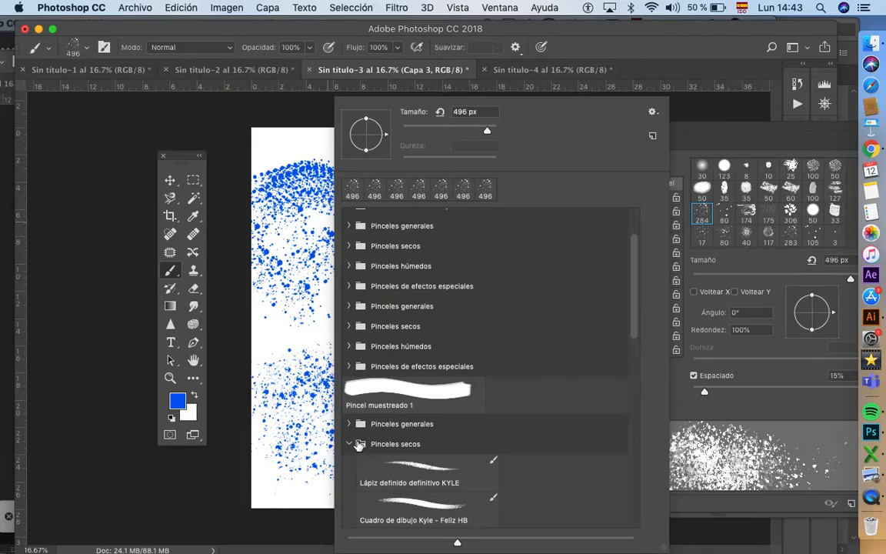
{"action": "left_click", "coordinate": [360, 447]}
{"action": "left_click", "coordinate": [359, 448]}
{"action": "scroll", "coordinate": [362, 414], "scroll_direction": "down", "scroll_amount": 1}
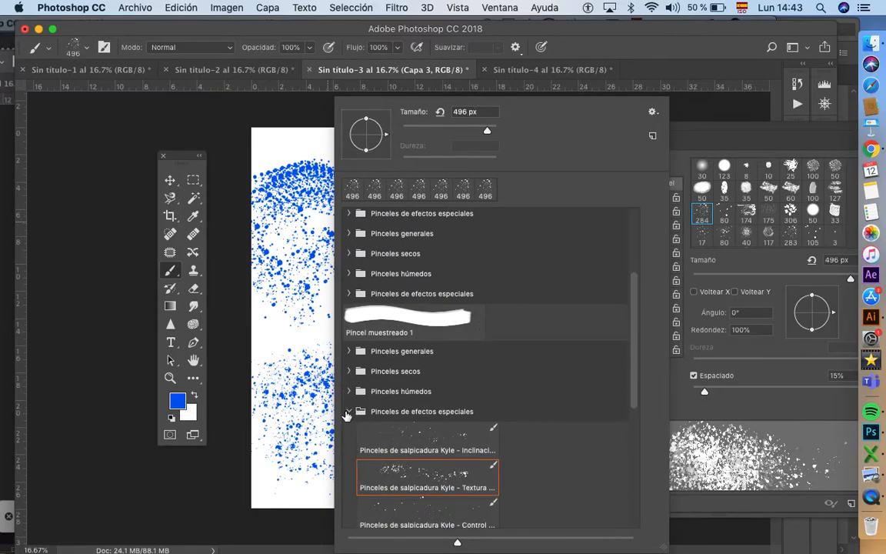
{"action": "left_click", "coordinate": [348, 412]}
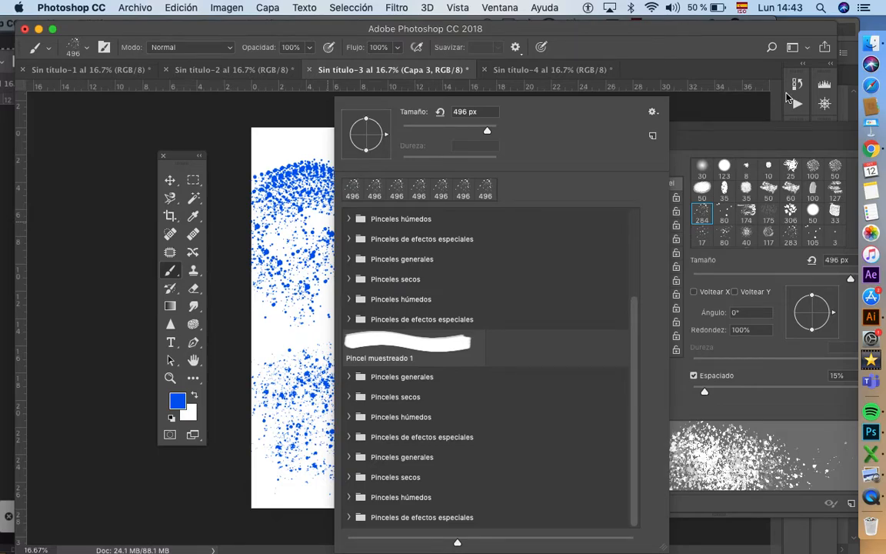
{"action": "key", "text": "super+shift+5"}
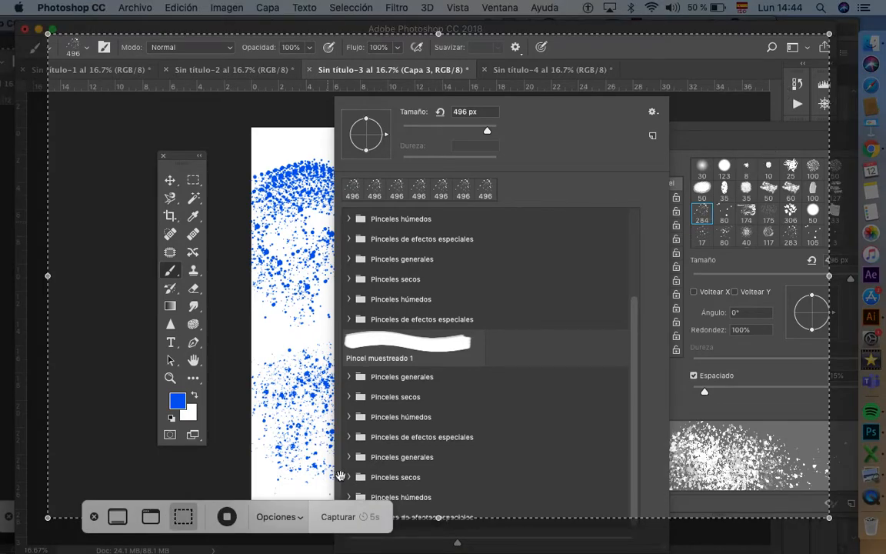